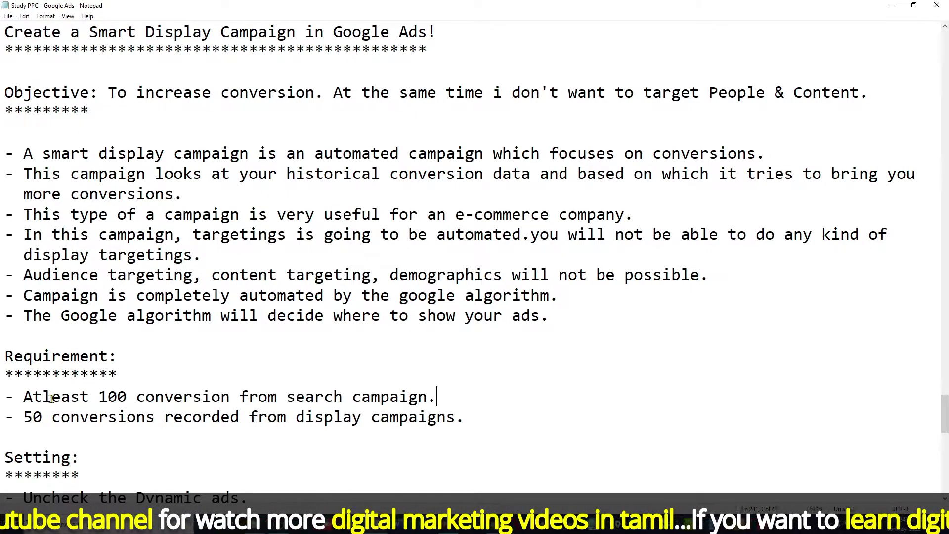
Step: Read through the Smart Display campaign notes, covering the objective, the automation points and the conversion requirements
scroll(124, 391, "down", 1)
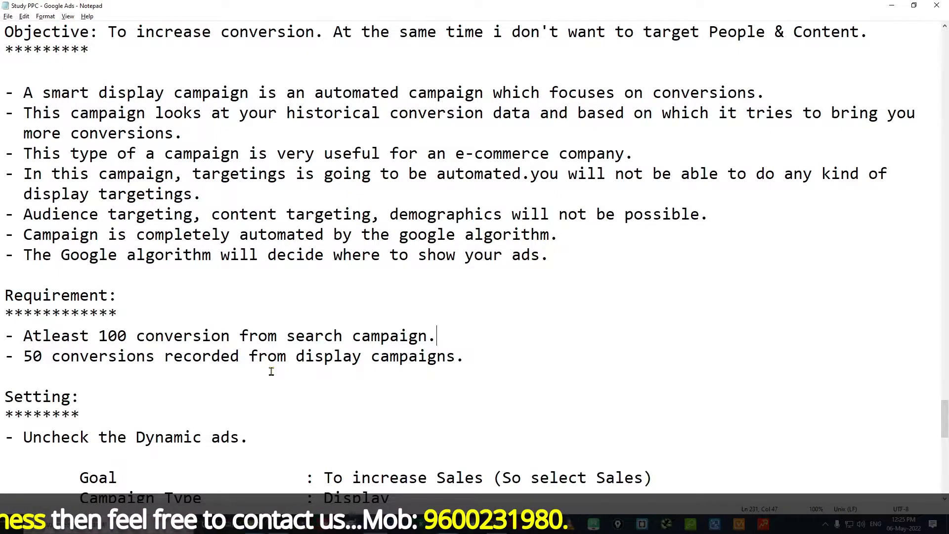
scroll(216, 370, "down", 1)
scroll(216, 369, "up", 1)
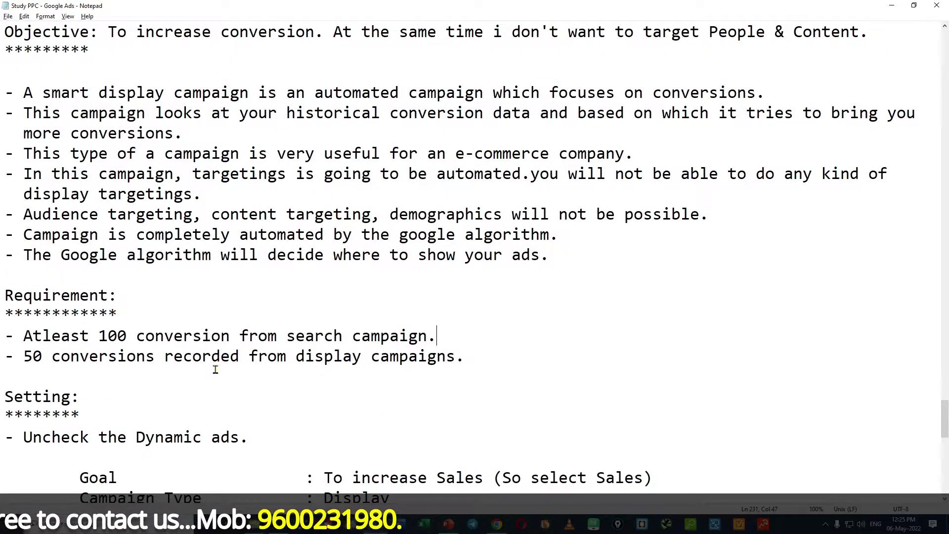
scroll(215, 370, "up", 2)
scroll(215, 370, "down", 1)
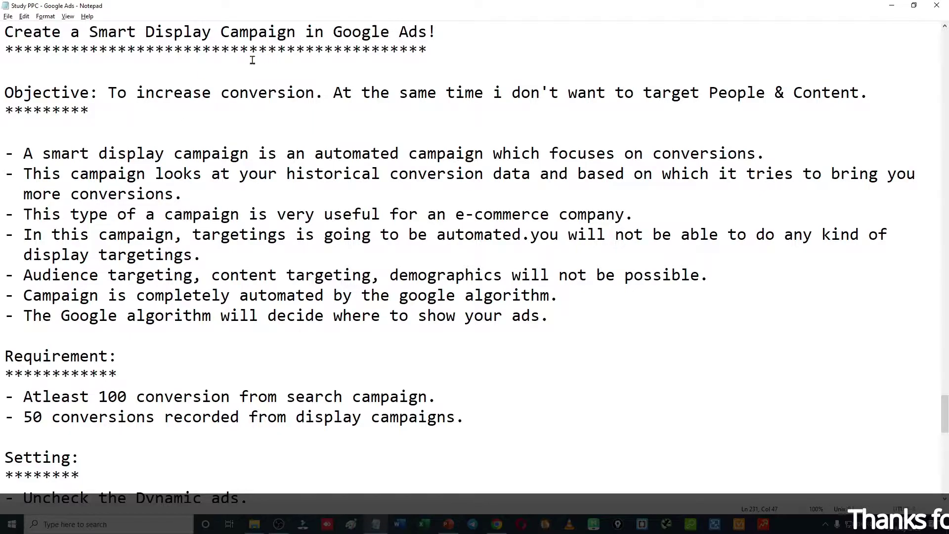
scroll(248, 274, "down", 1)
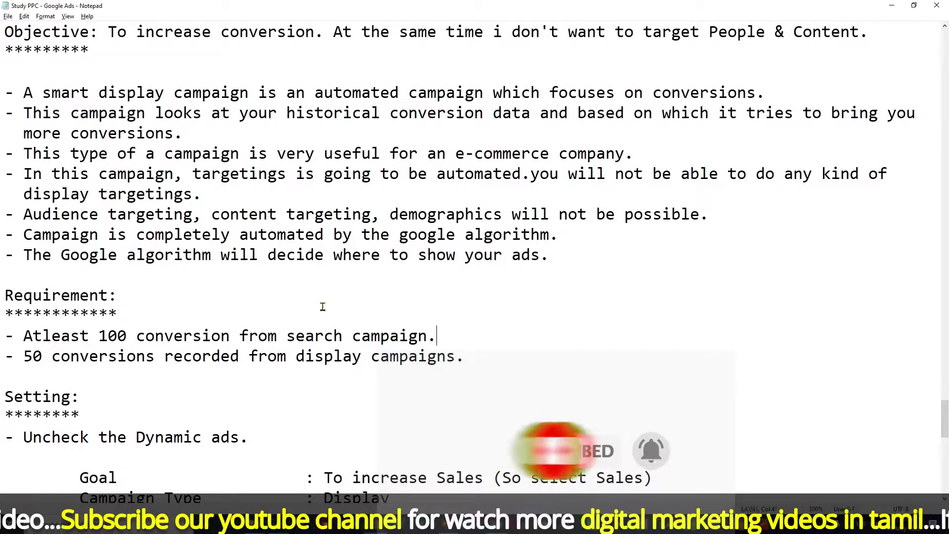
scroll(322, 307, "down", 1)
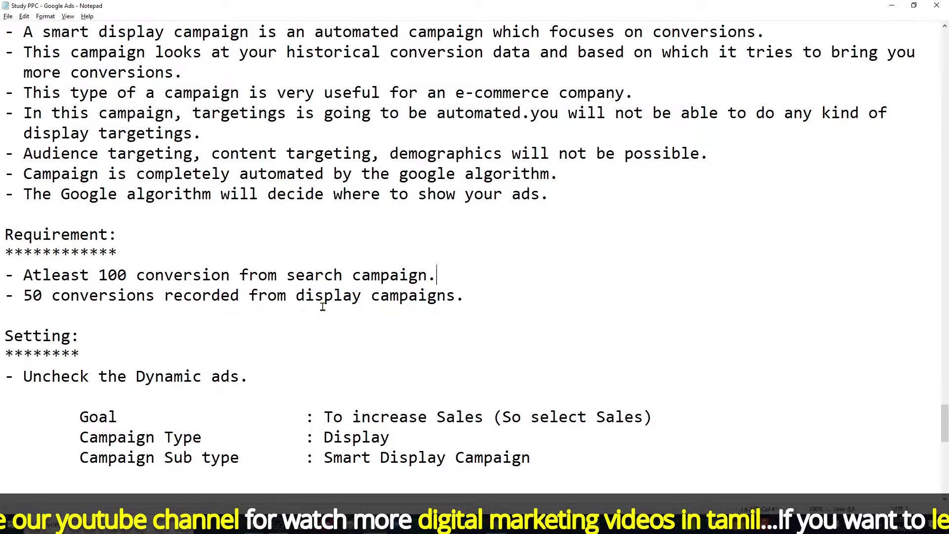
Step: Review the goal, campaign type and campaign sub type listed under Setting in the notes
left_click_drag(80, 420, 155, 420)
left_click_drag(597, 418, 641, 417)
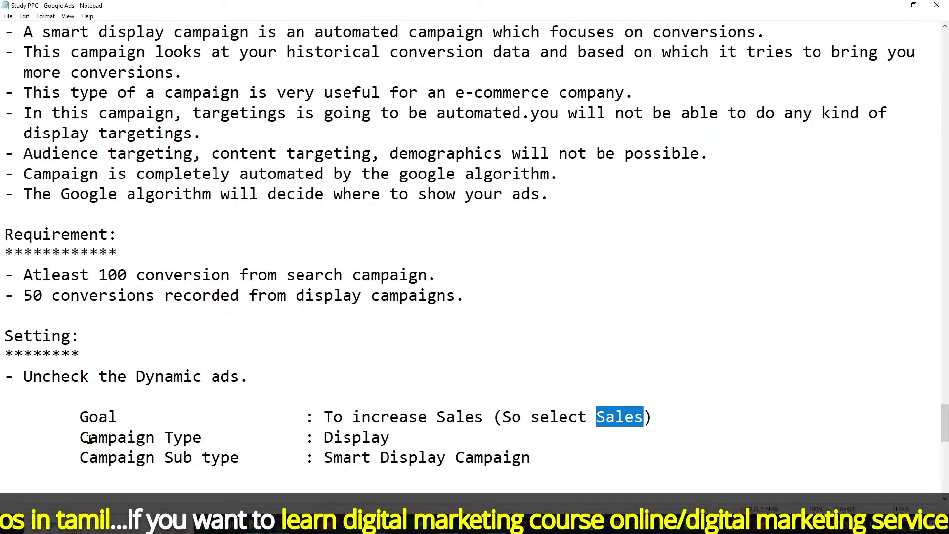
left_click_drag(81, 438, 151, 438)
left_click_drag(326, 438, 414, 441)
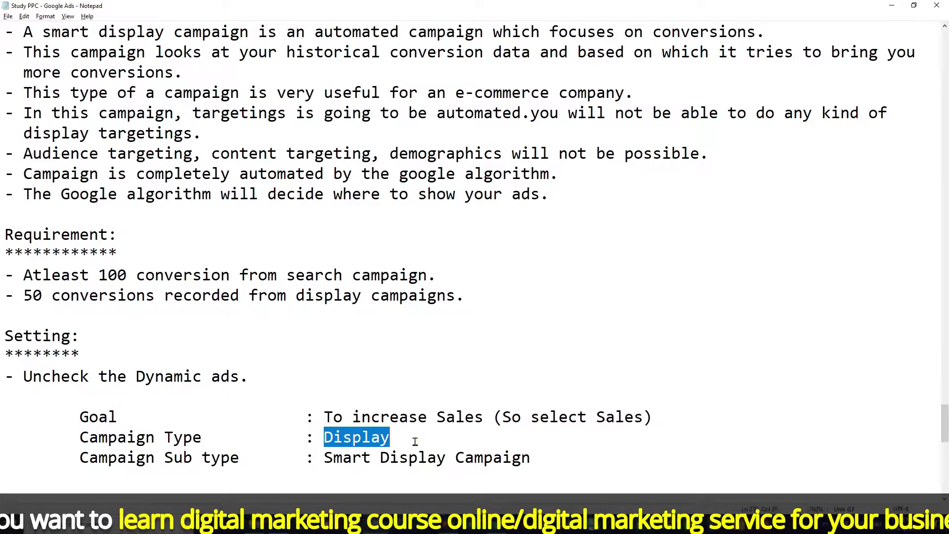
left_click_drag(108, 459, 231, 460)
left_click_drag(332, 459, 540, 461)
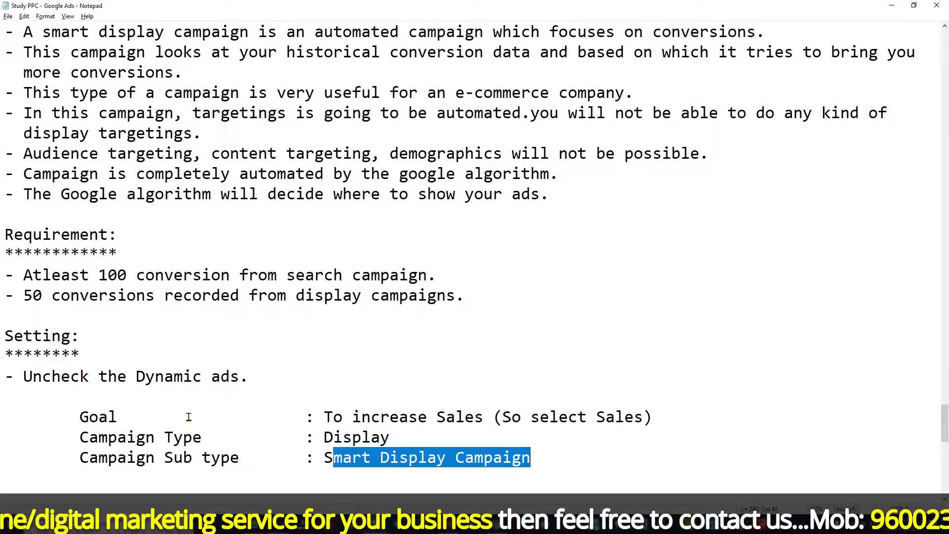
scroll(428, 236, "up", 2)
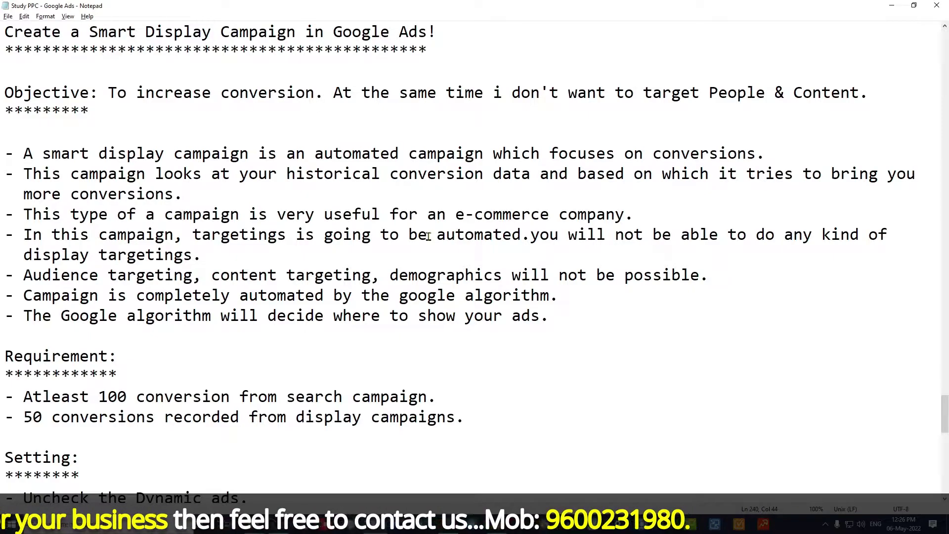
Step: Switch to Google Ads in Chrome and start a new campaign from the Campaigns page
left_click(496, 524)
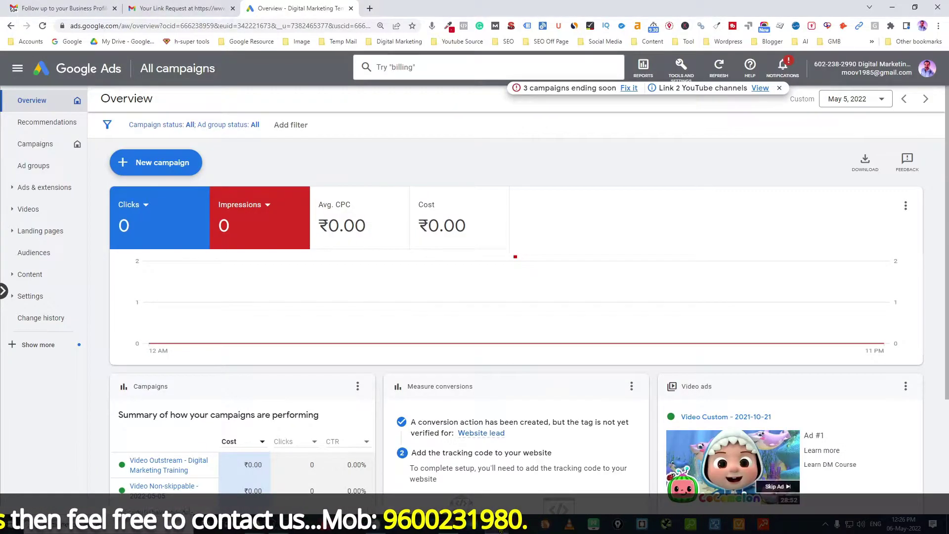
left_click(41, 146)
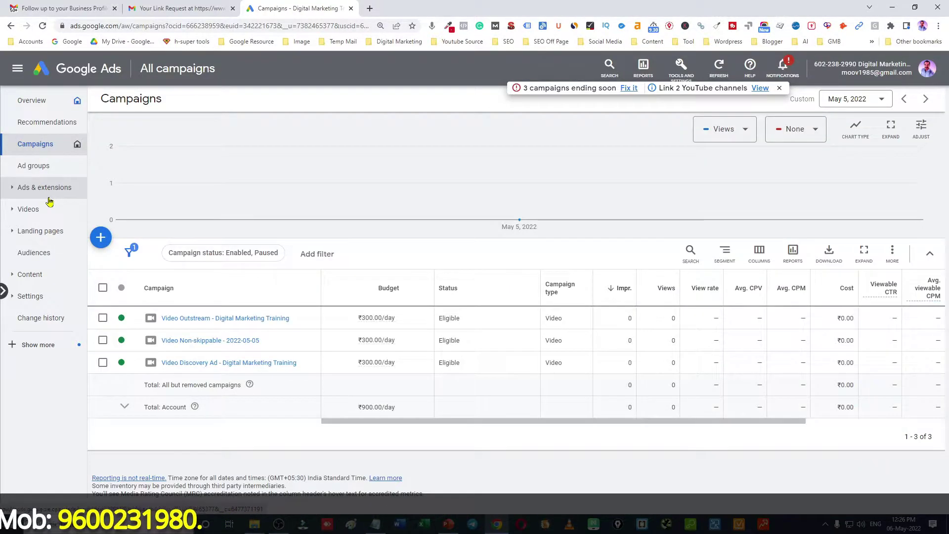
left_click(101, 245)
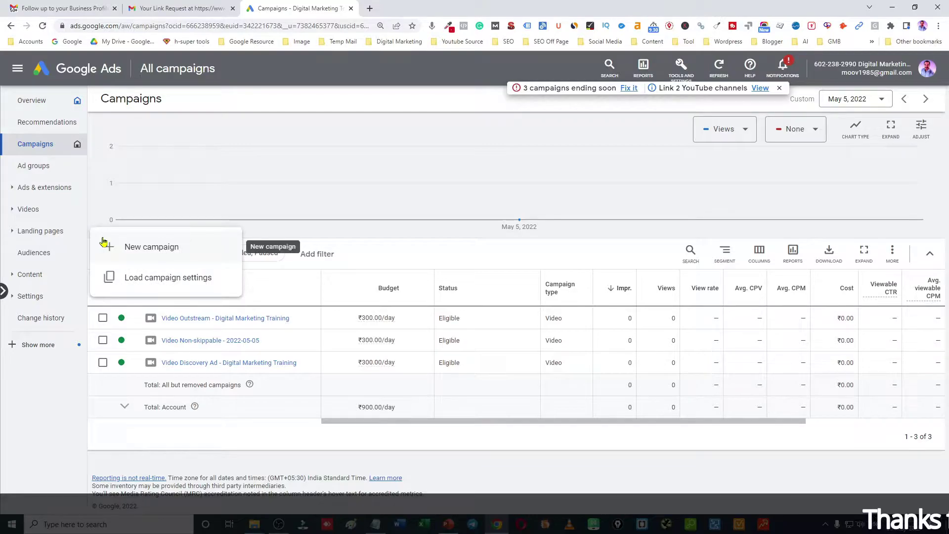
left_click(173, 248)
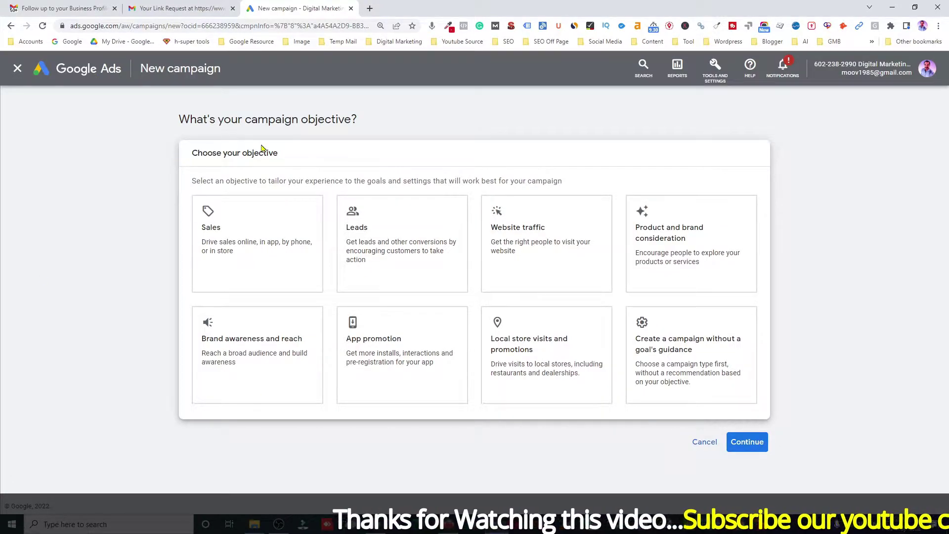
Step: Choose Sales as the campaign objective and continue with the account-default conversion goal
left_click(206, 225)
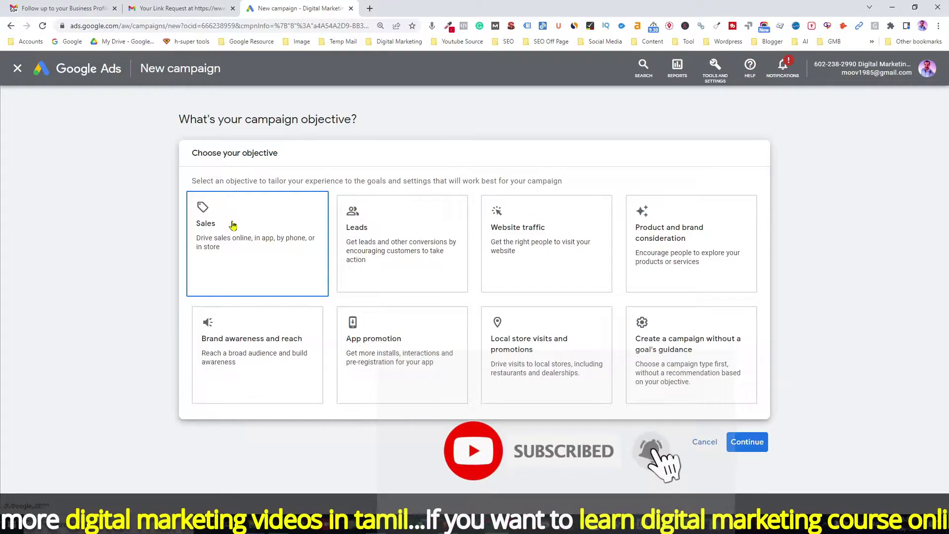
left_click(233, 225)
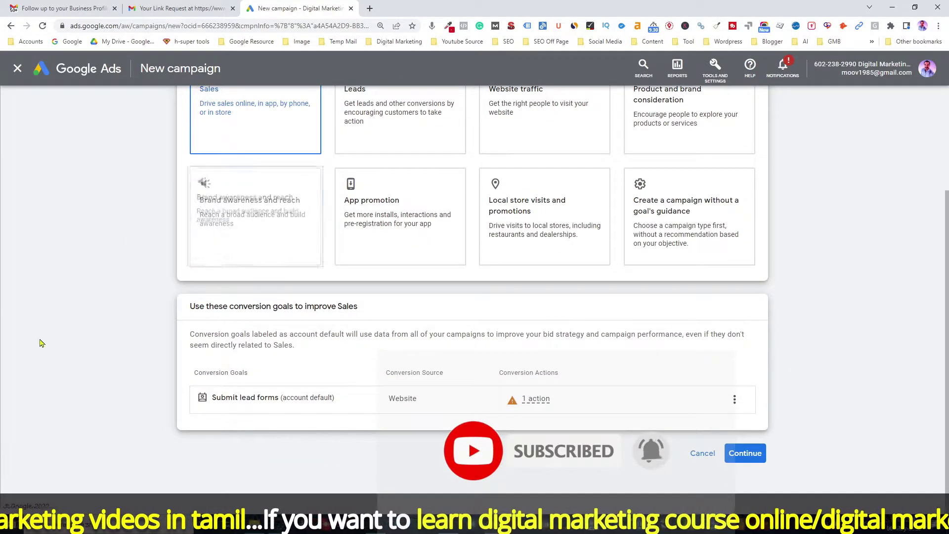
left_click(745, 453)
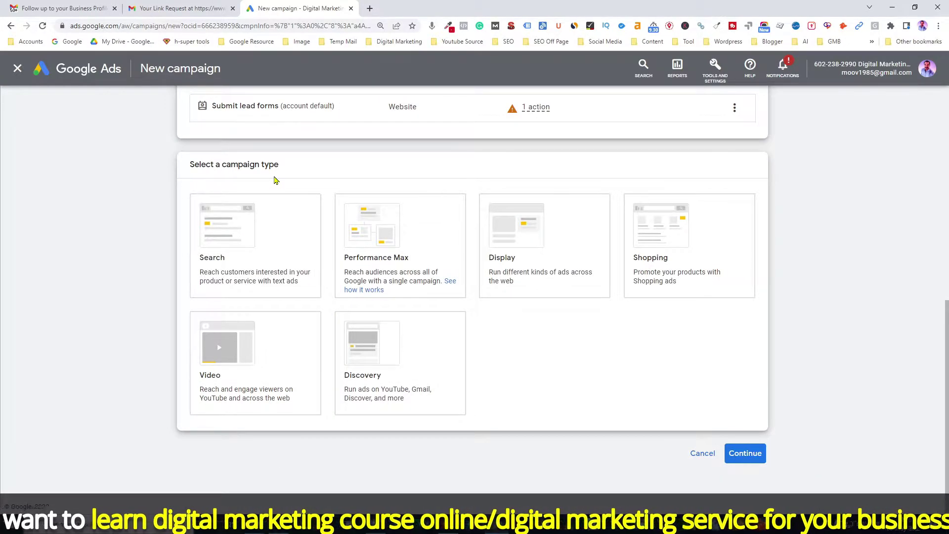
Step: Check the campaign type in the Notepad notes and select Display as the campaign type in Google Ads
key("alt+Tab")
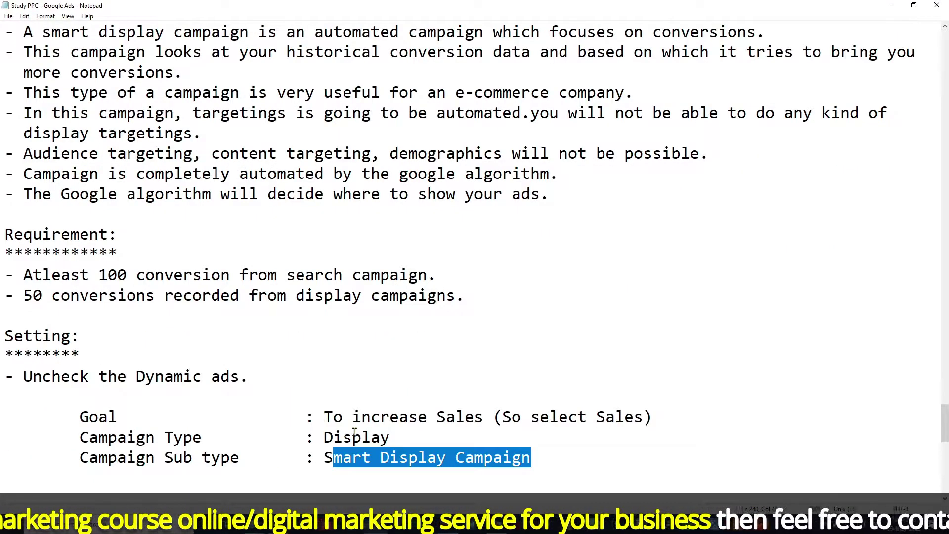
double_click(354, 435)
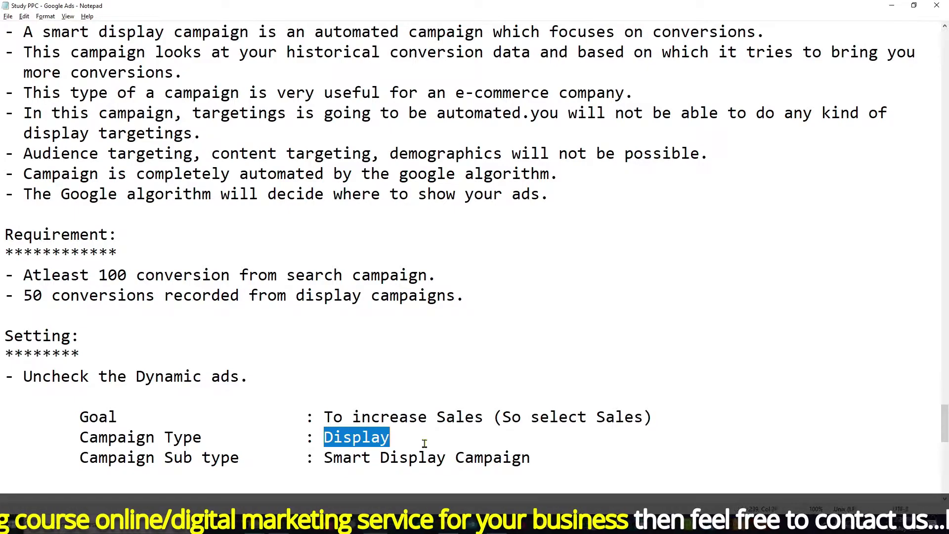
key("alt+Tab")
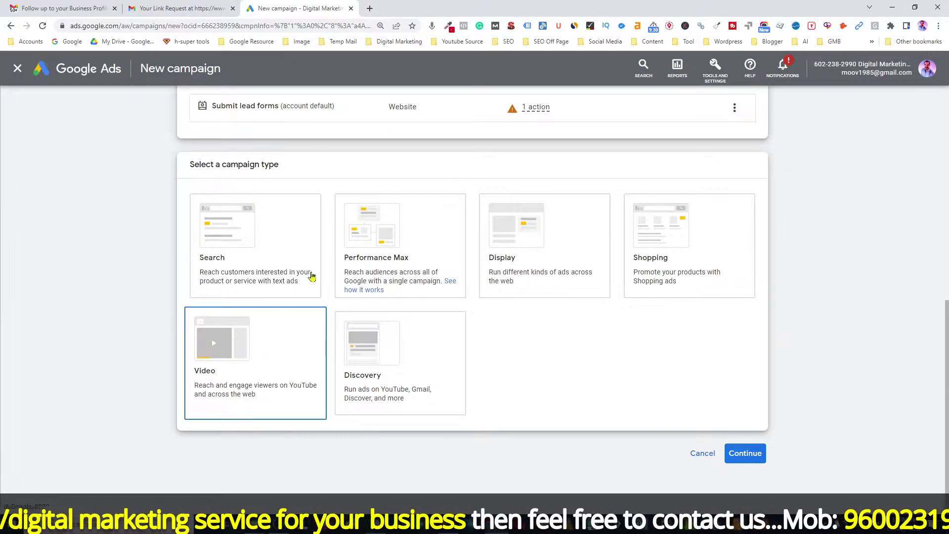
left_click(512, 260)
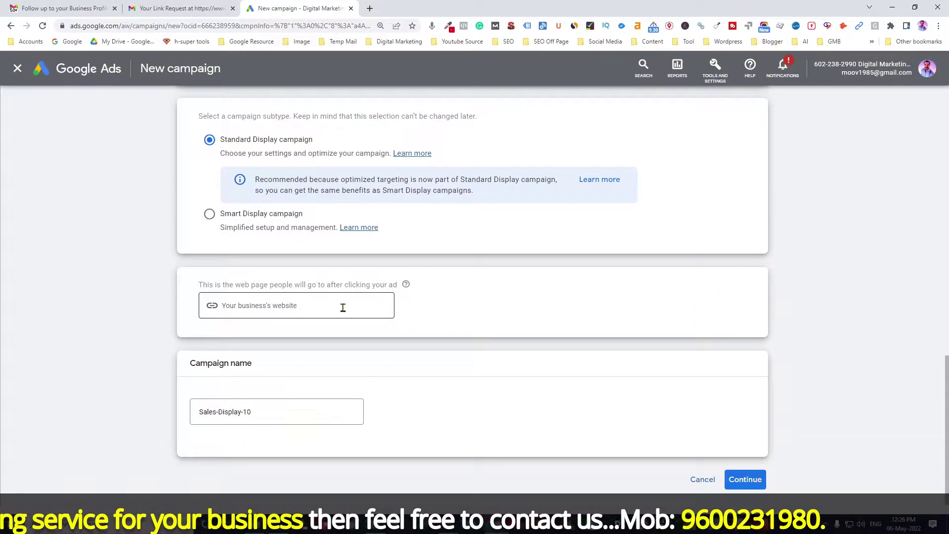
Step: Check the sub type in the Notepad notes, choose Smart Display campaign as the subtype in Google Ads and continue to the campaign settings
left_click_drag(229, 115, 292, 116)
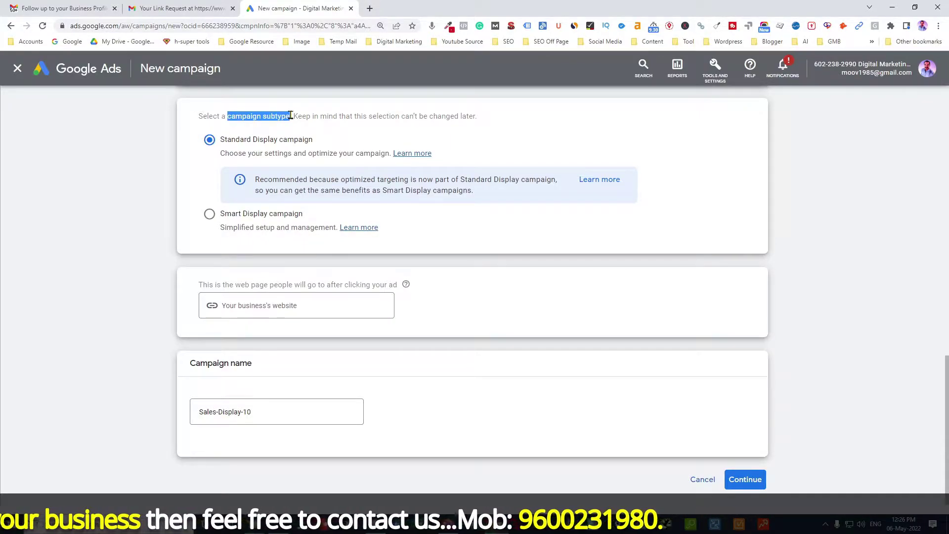
key("alt+Tab")
left_click_drag(342, 458, 493, 457)
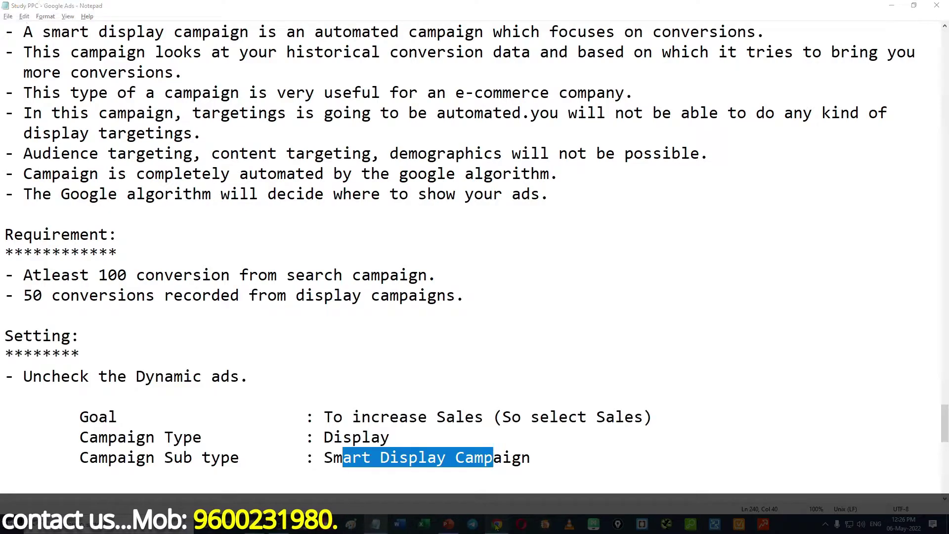
left_click(496, 523)
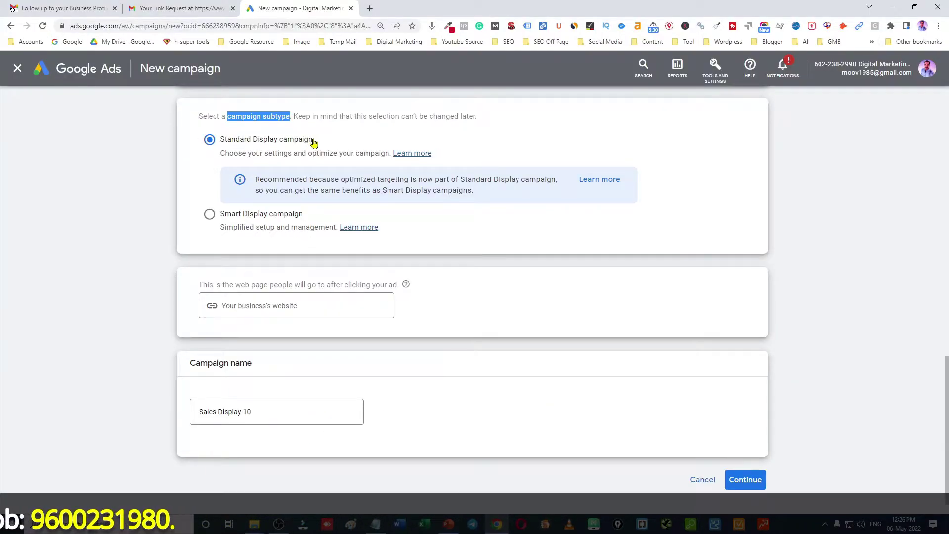
left_click(209, 214)
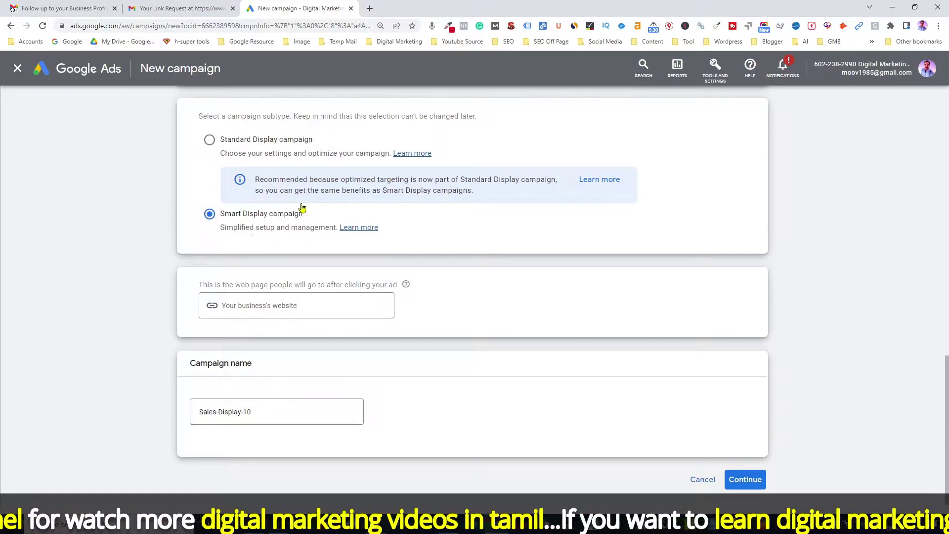
left_click(744, 480)
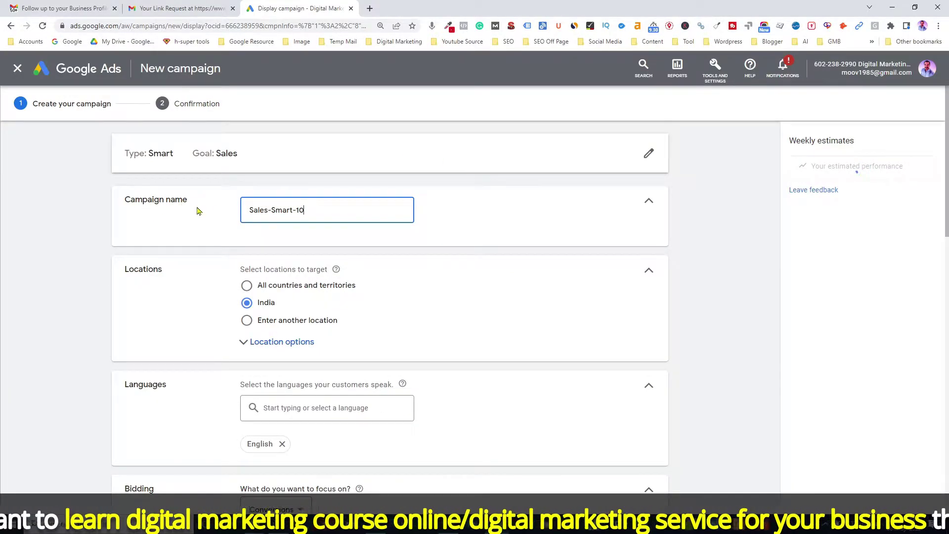
Step: Rename the campaign as "Smart Display Campaign - Sales - Digital Marketing"
key("ctrl+a")
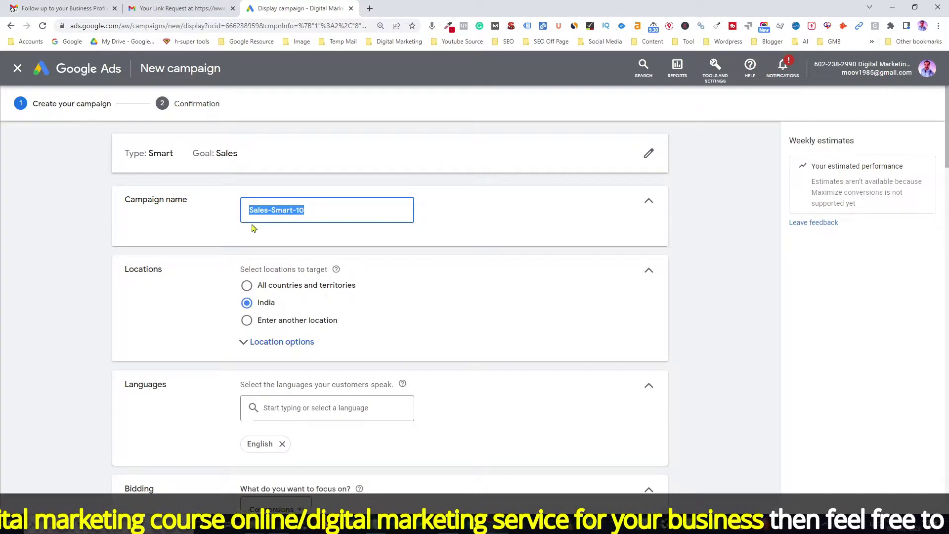
type("Smart Display")
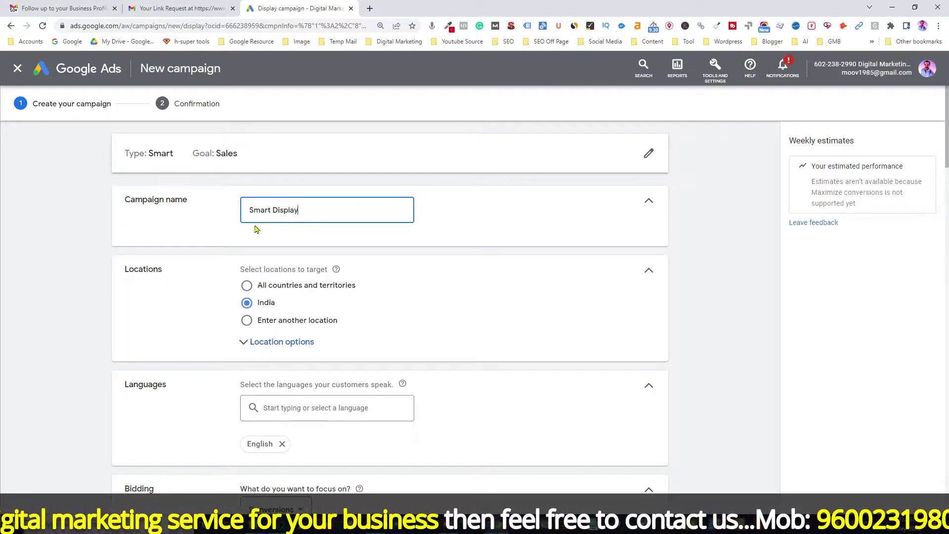
type(" Campaign - Sales - Digital")
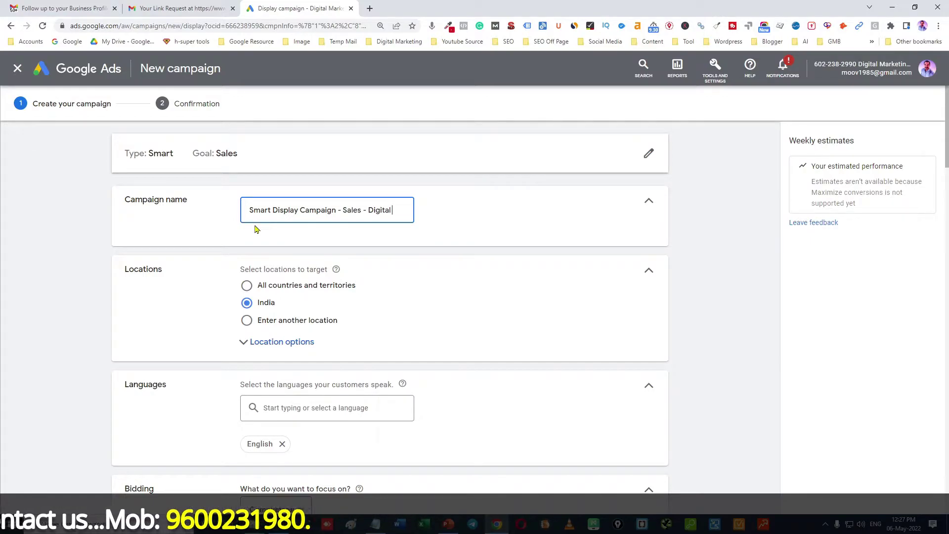
type("Marketing")
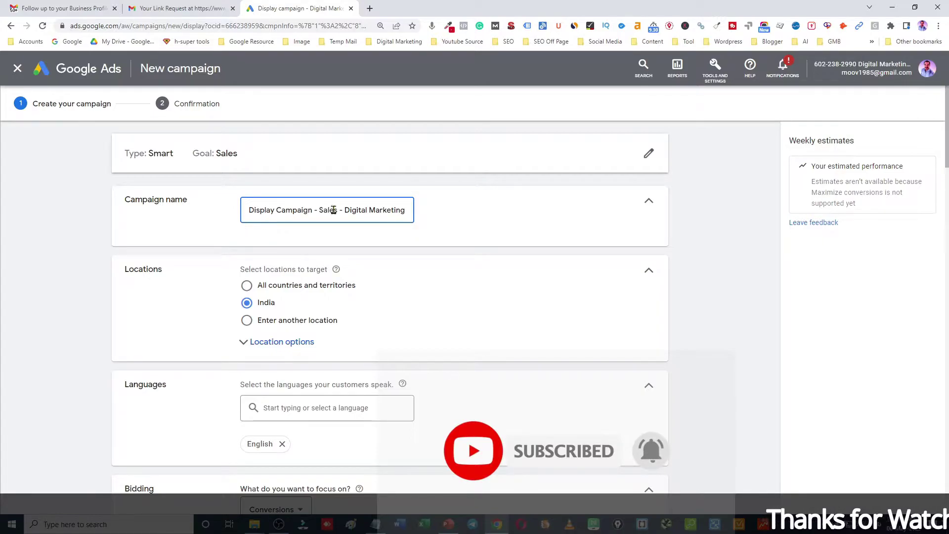
Step: Restrict the campaign's locations to another location and target the state of Tamil Nadu, India
left_click(249, 322)
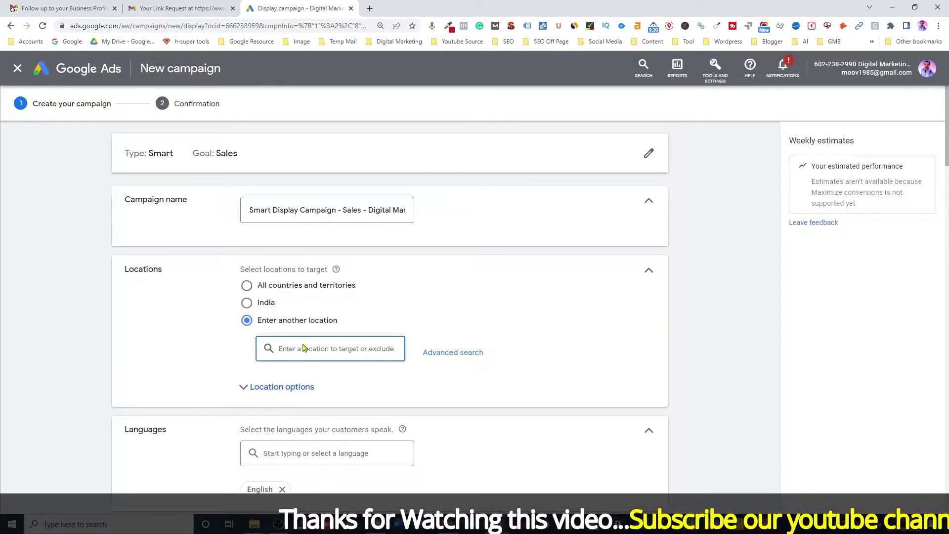
type("Tamilnadu")
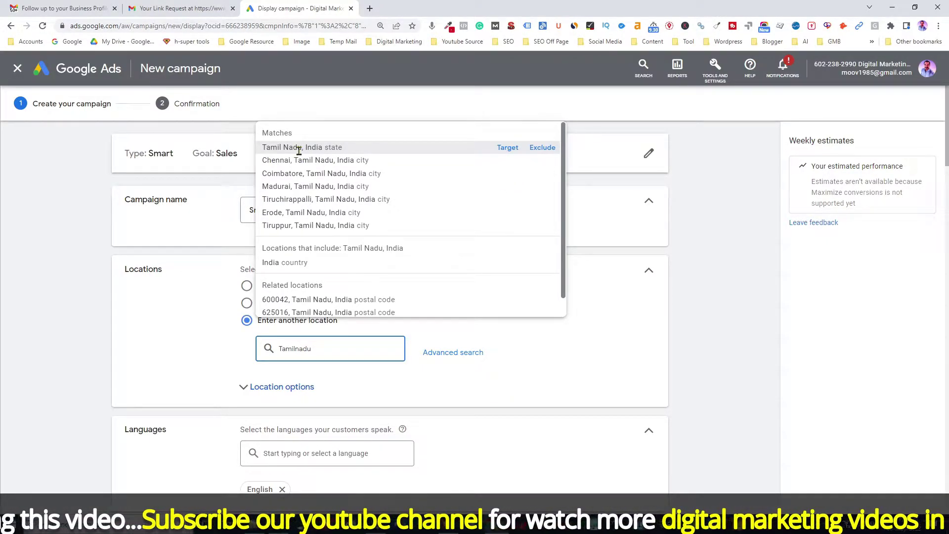
left_click(503, 151)
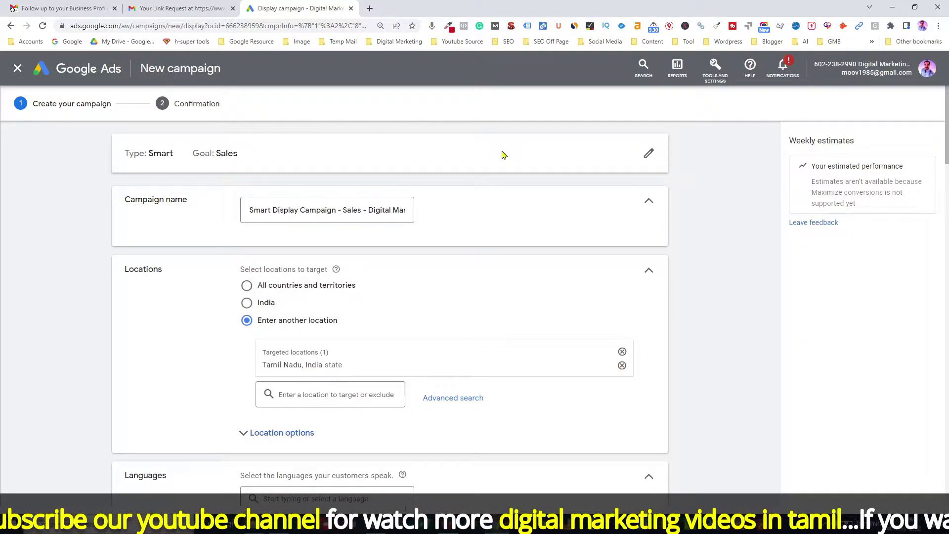
Step: Set the location target option to "Presence: People in or regularly in your targeted locations"
left_click(247, 434)
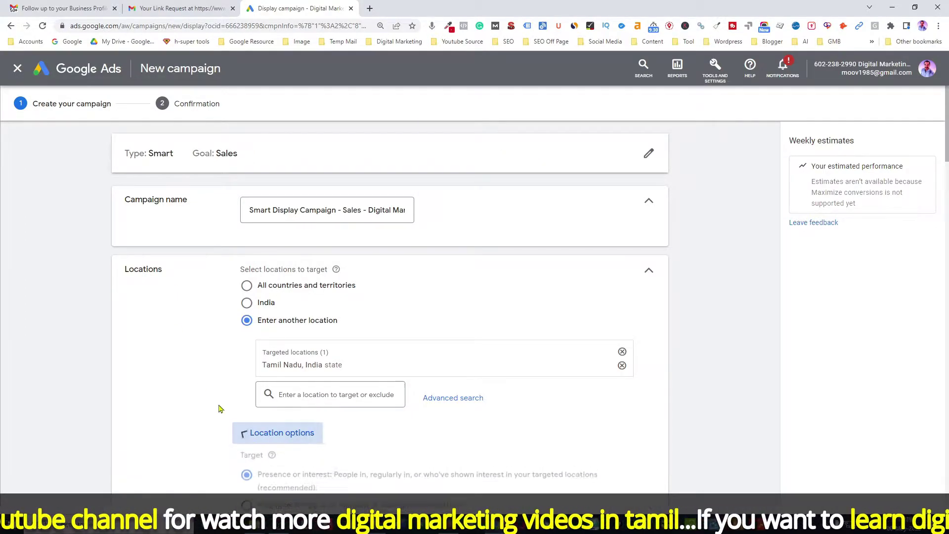
scroll(184, 360, "down", 1)
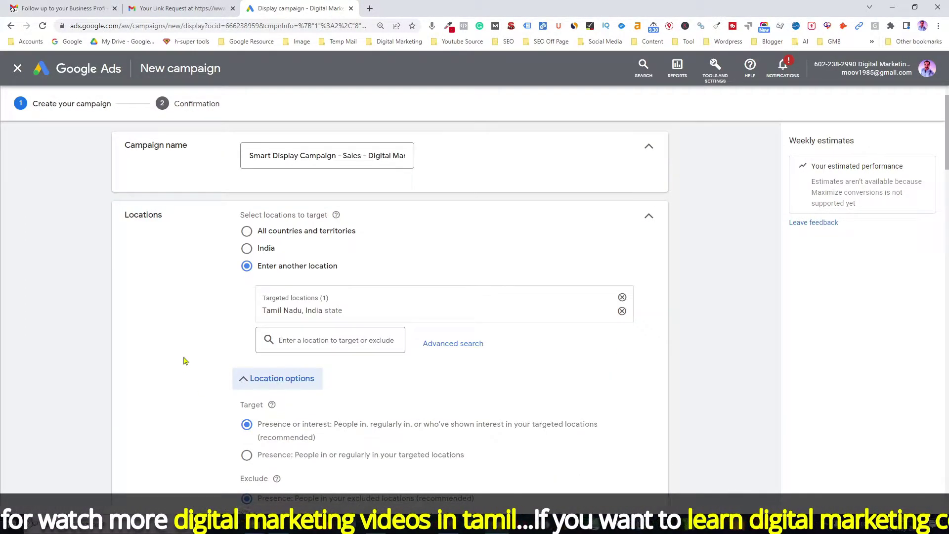
scroll(946, 151, "down", 3)
left_click(246, 279)
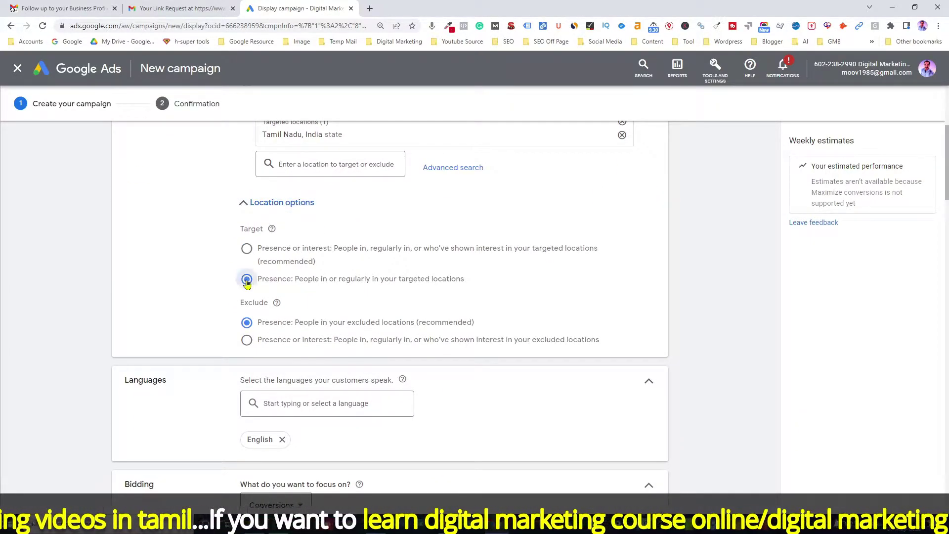
Step: Add Tamil to the campaign's languages alongside English
left_click(243, 205)
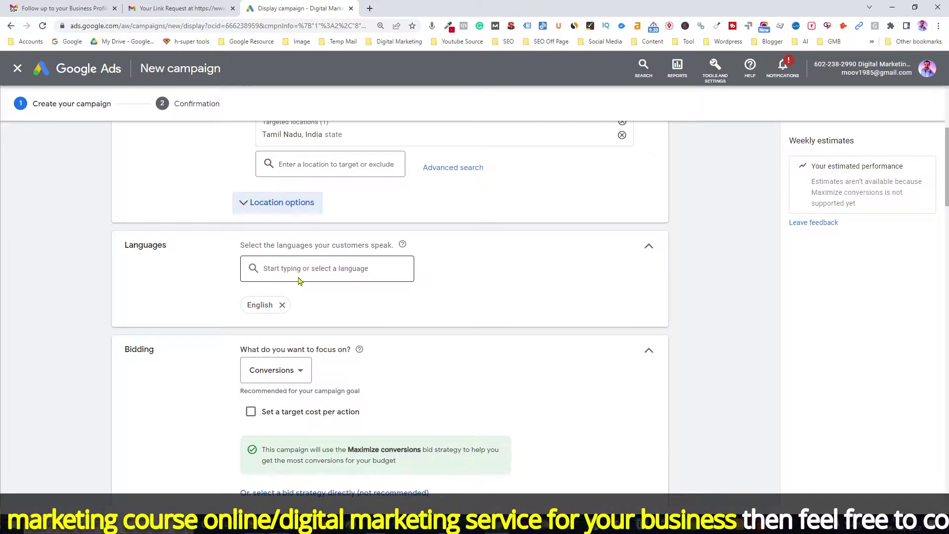
left_click(294, 270)
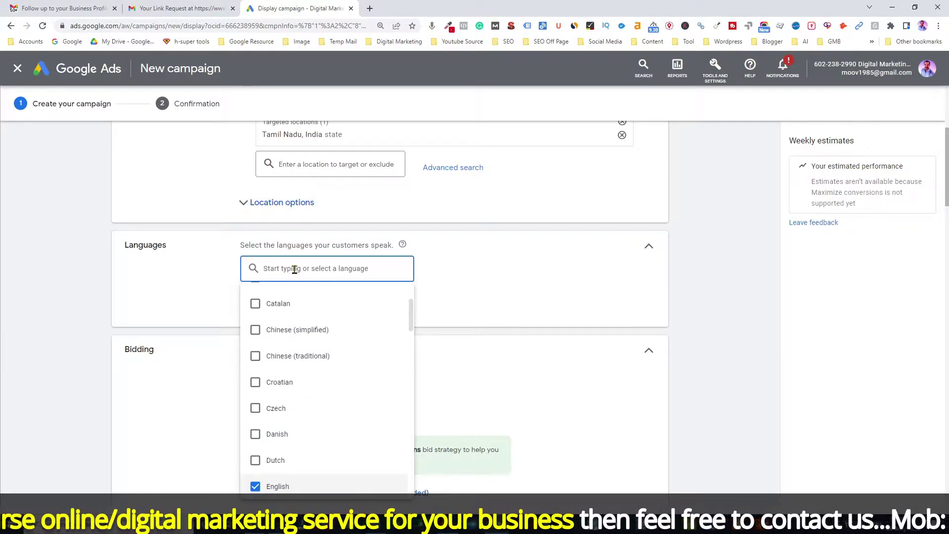
type("tamil")
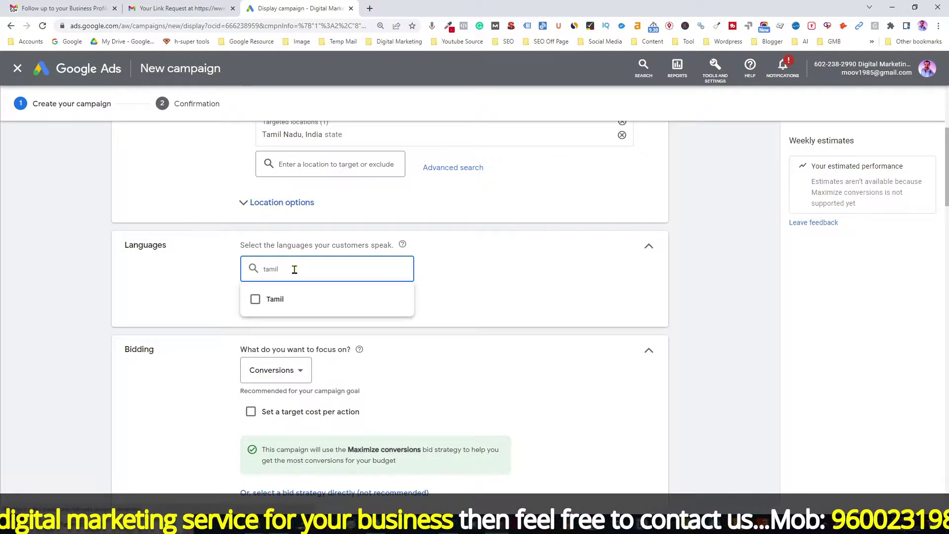
left_click(274, 299)
left_click(467, 299)
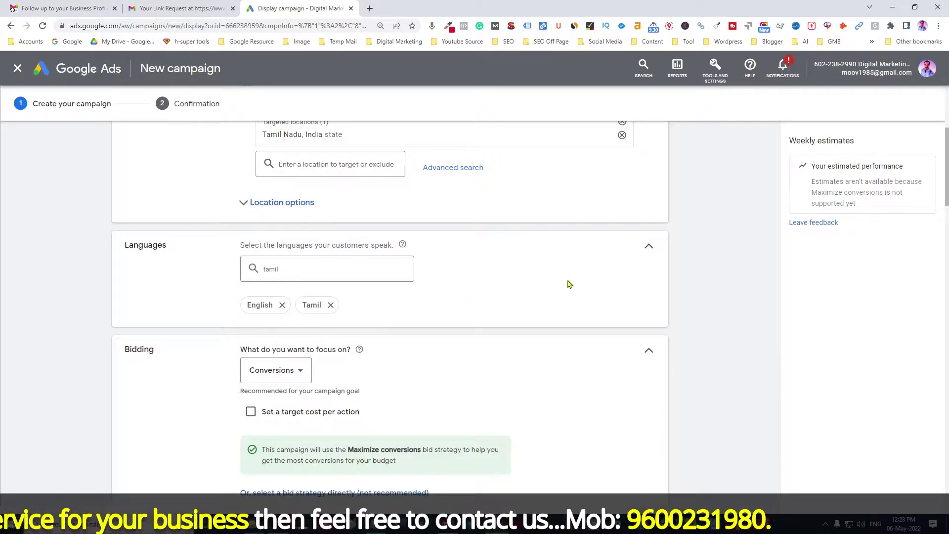
left_click(648, 246)
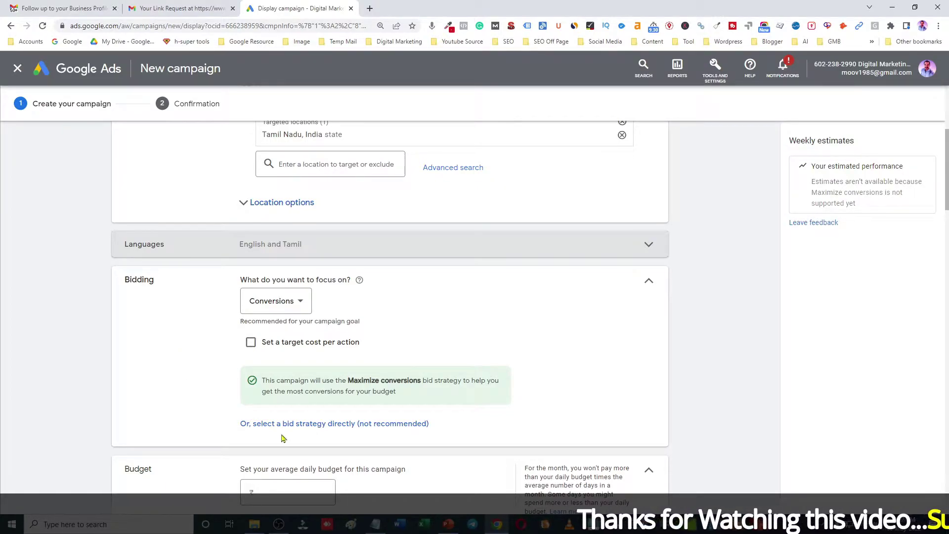
Step: Choose to select the bid strategy directly, keeping Maximize conversions, and set the average daily budget to ₹500
left_click(328, 425)
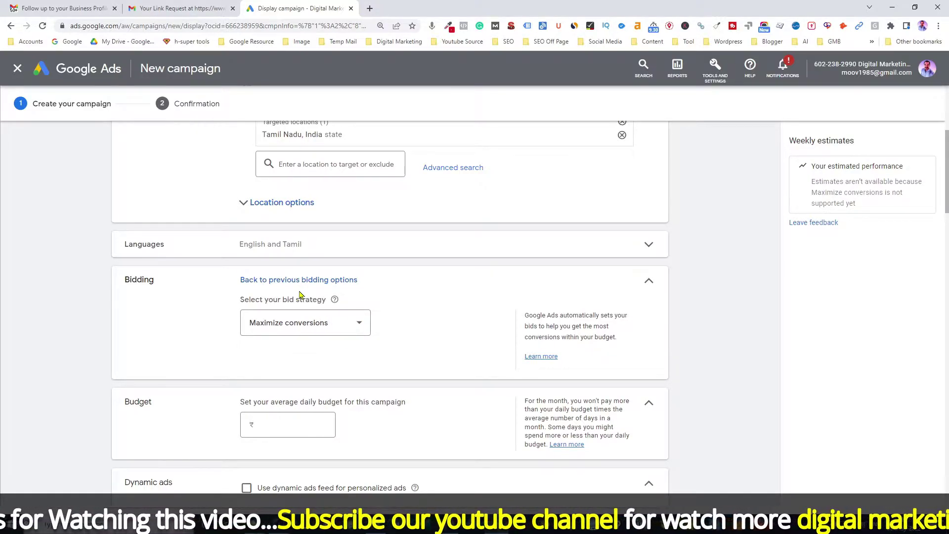
left_click(268, 428)
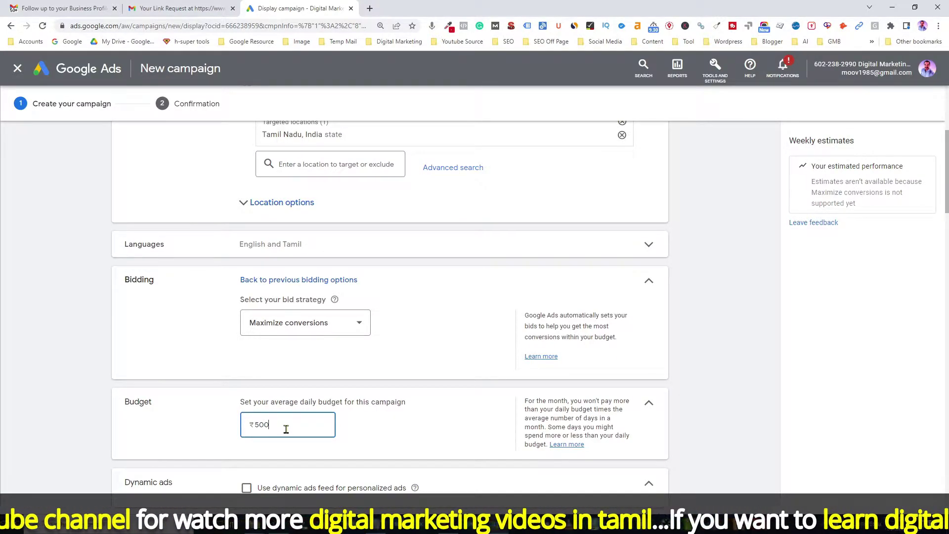
Step: Check the Dynamic ads setting in the Notepad notes and, back in Google Ads, keep the dynamic ads feed for personalized ads turned off
scroll(385, 394, "down", 2)
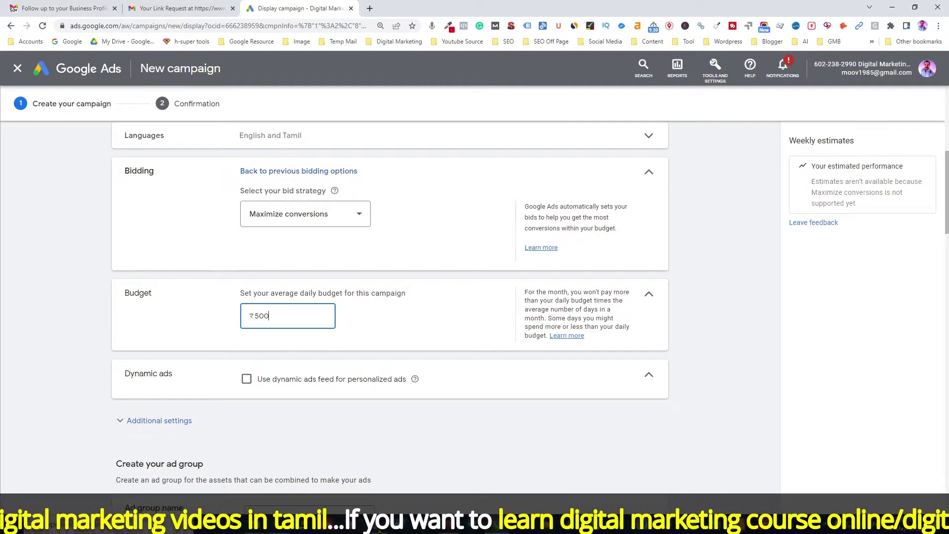
key("alt+Tab")
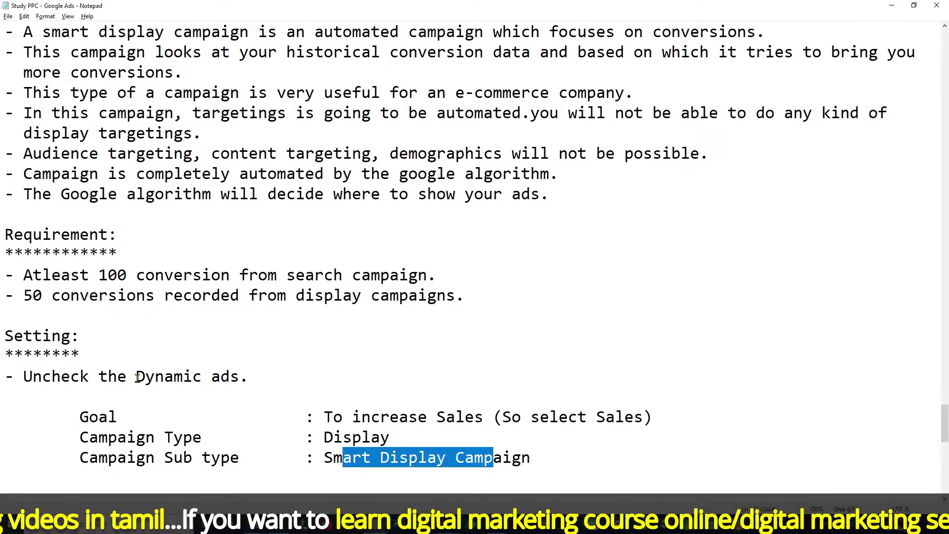
left_click_drag(137, 378, 240, 377)
key("alt+Tab")
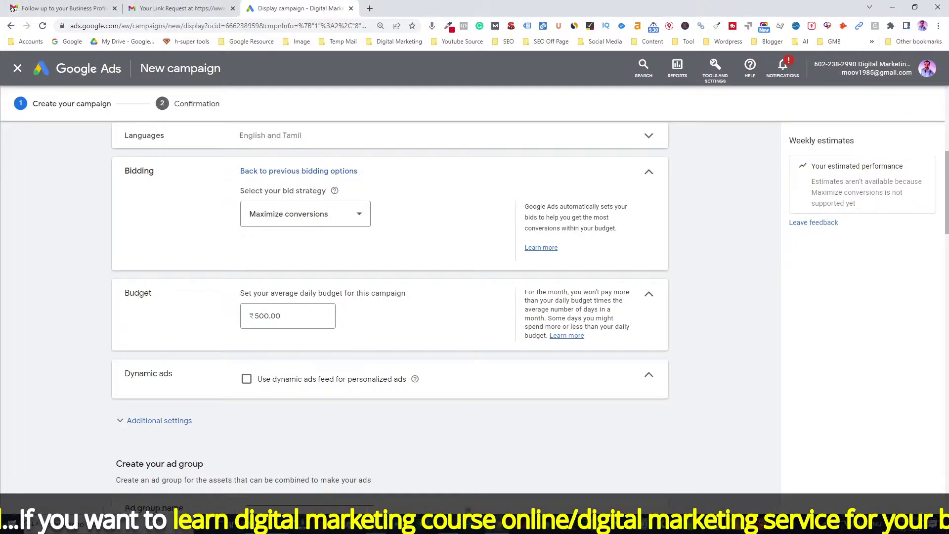
left_click(250, 383)
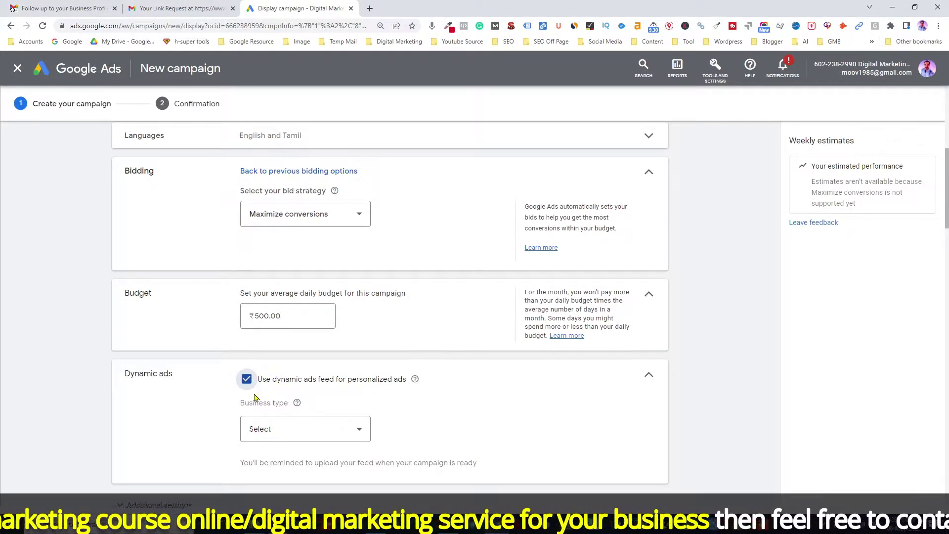
left_click(251, 390)
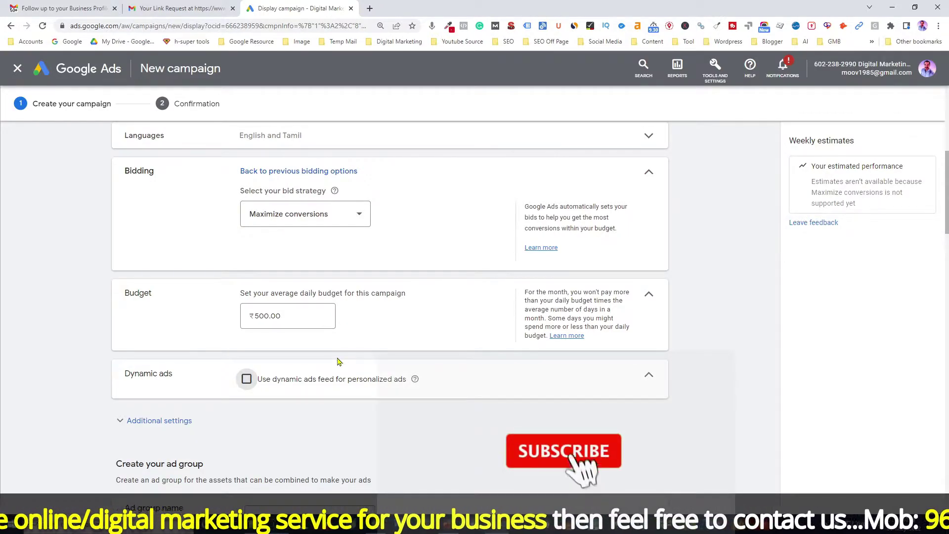
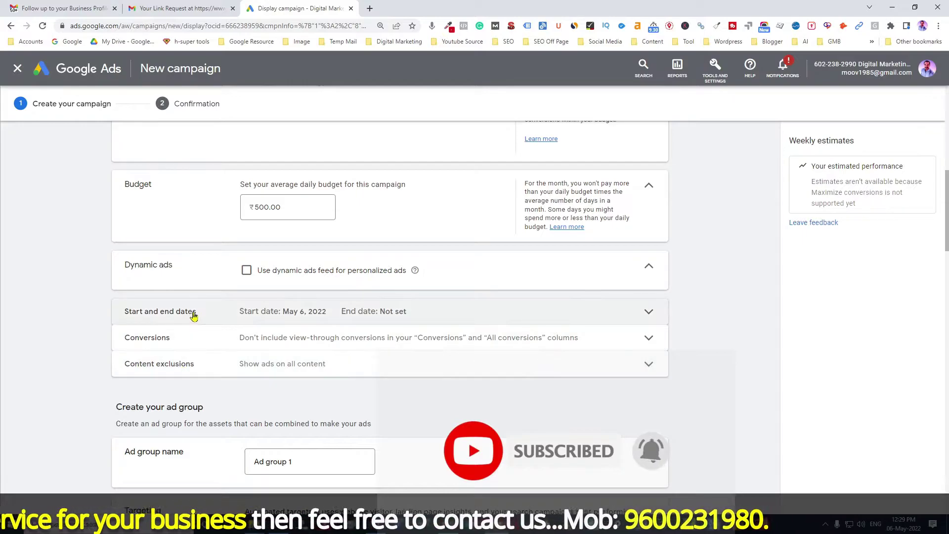
Step: Set the campaign's end date to May 13, 2022 in the additional settings
left_click(323, 313)
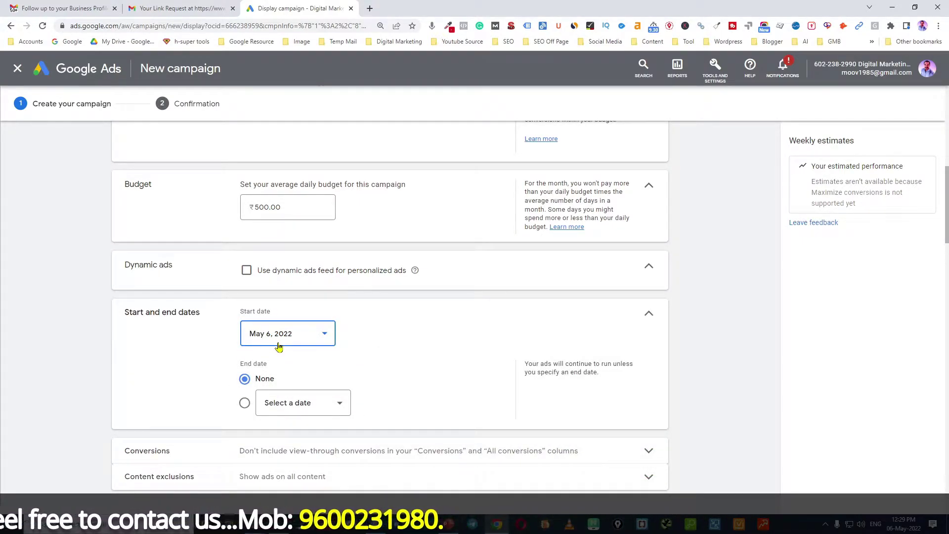
left_click(295, 409)
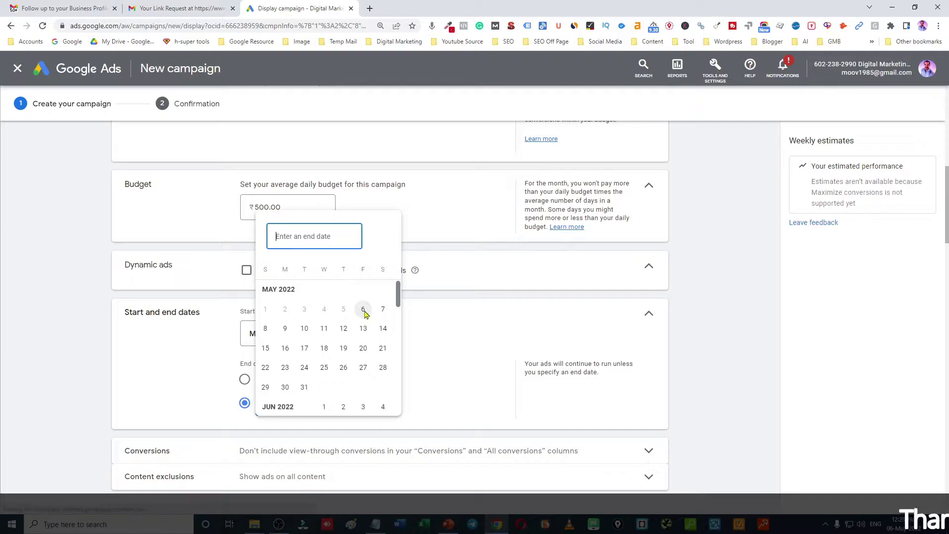
left_click(363, 332)
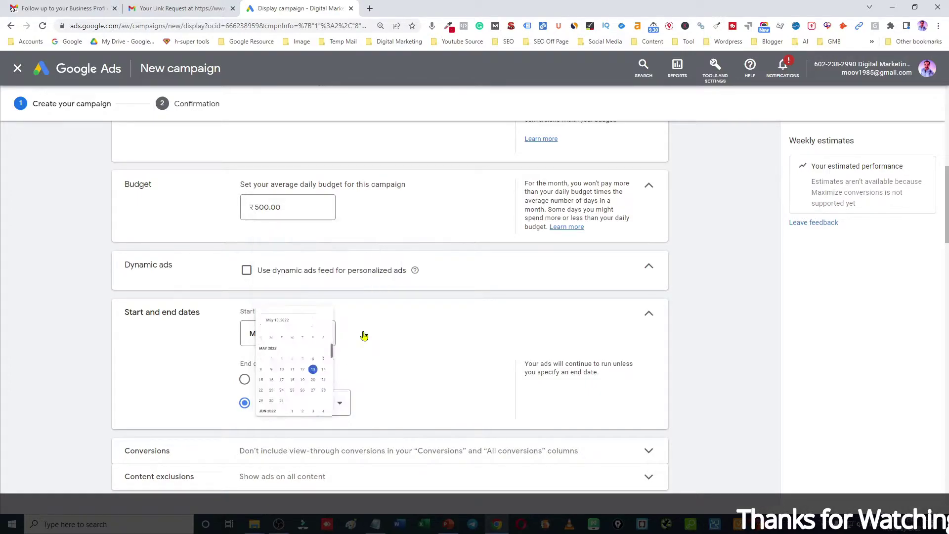
left_click(648, 316)
Step: Review the view-through conversions setting and the content exclusion options without changing them
left_click(325, 339)
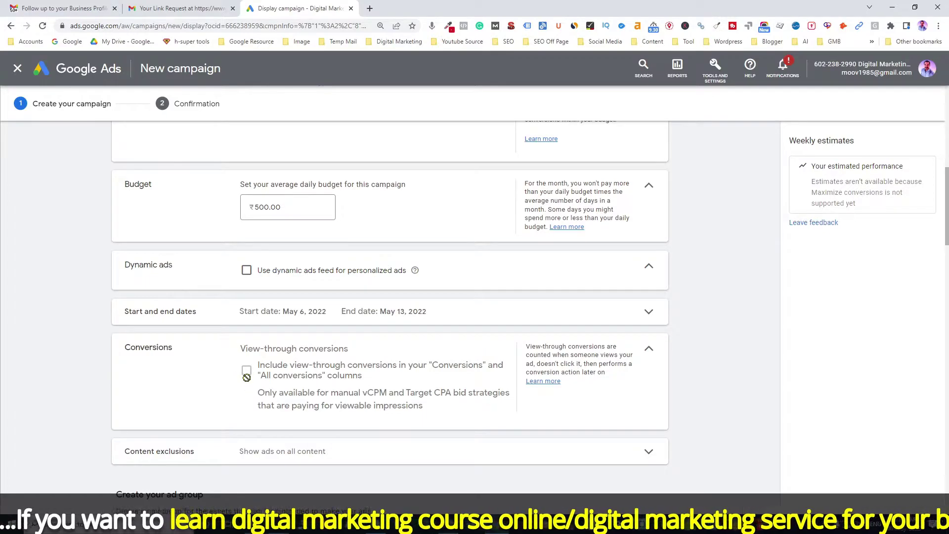
left_click(649, 352)
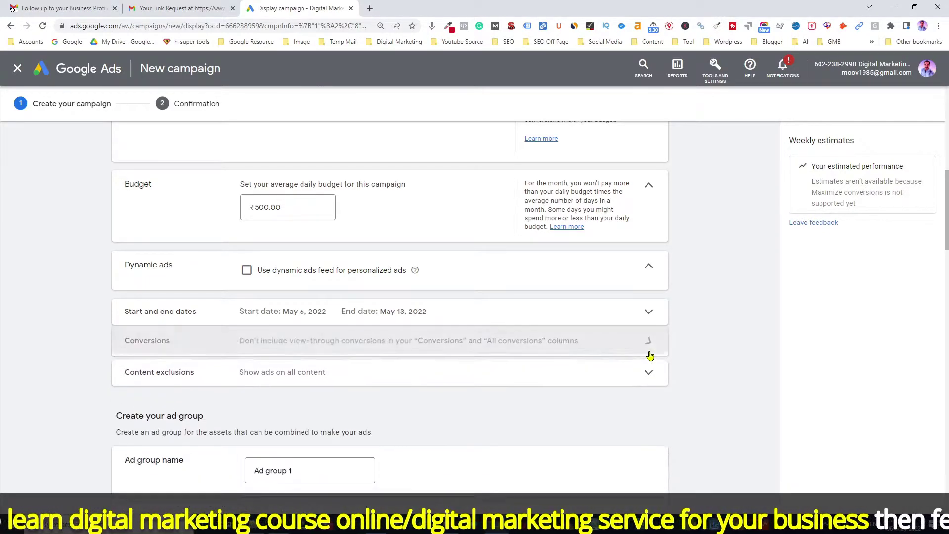
left_click(260, 366)
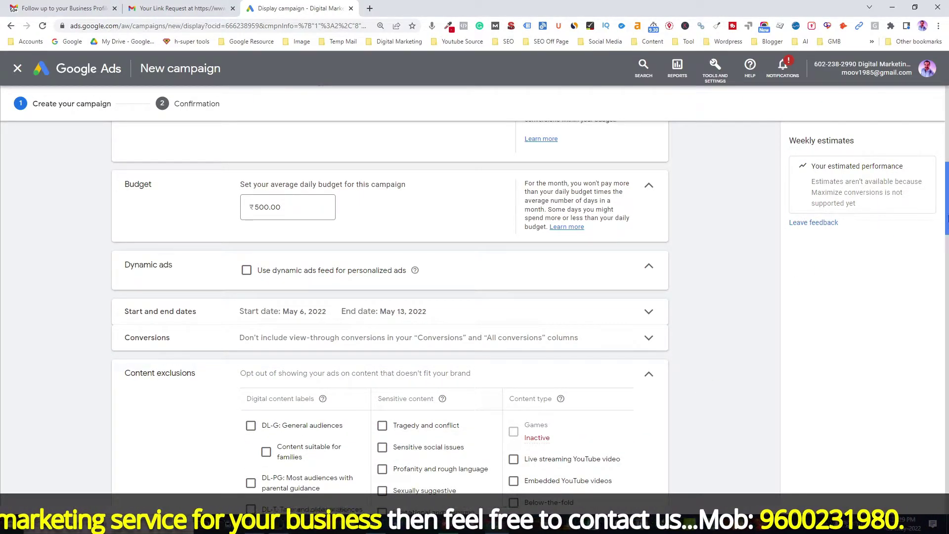
scroll(946, 217, "down", 4)
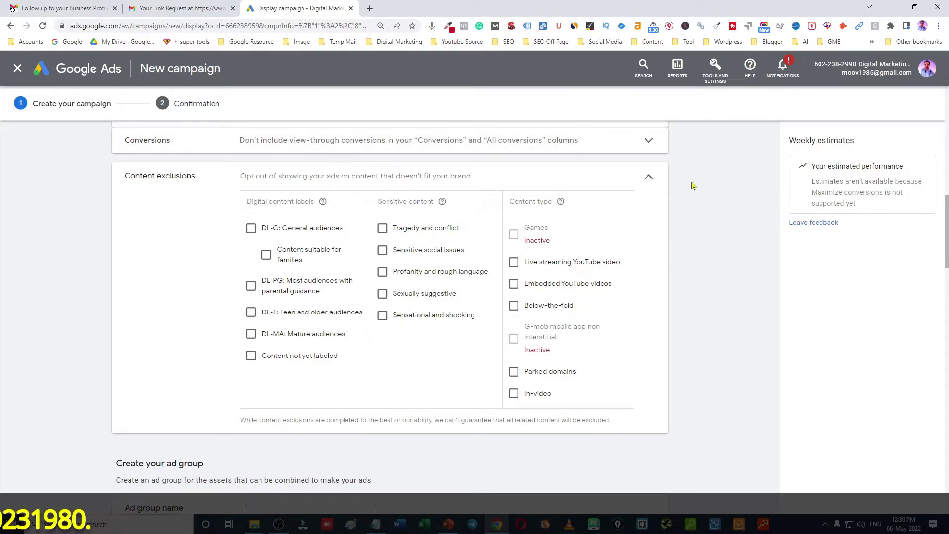
left_click(649, 179)
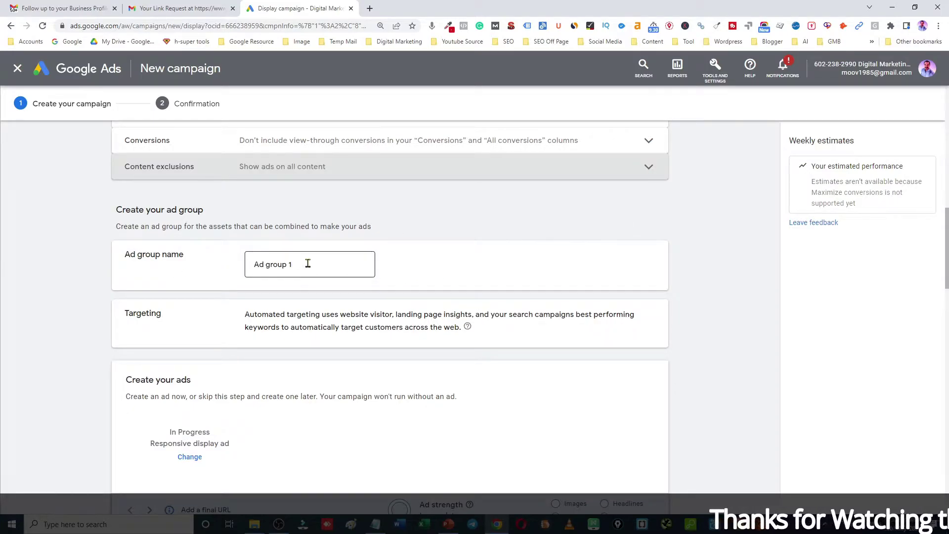
Step: Rename the ad group as "Smart Display Campaign - Digital Marketing"
left_click_drag(307, 263, 237, 267)
type("Smart Display Campa")
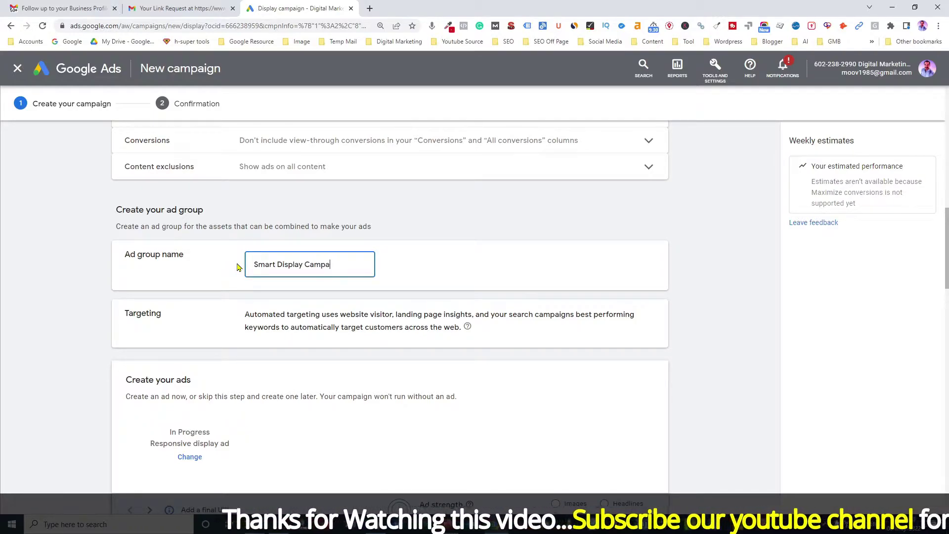
type("ign - Di")
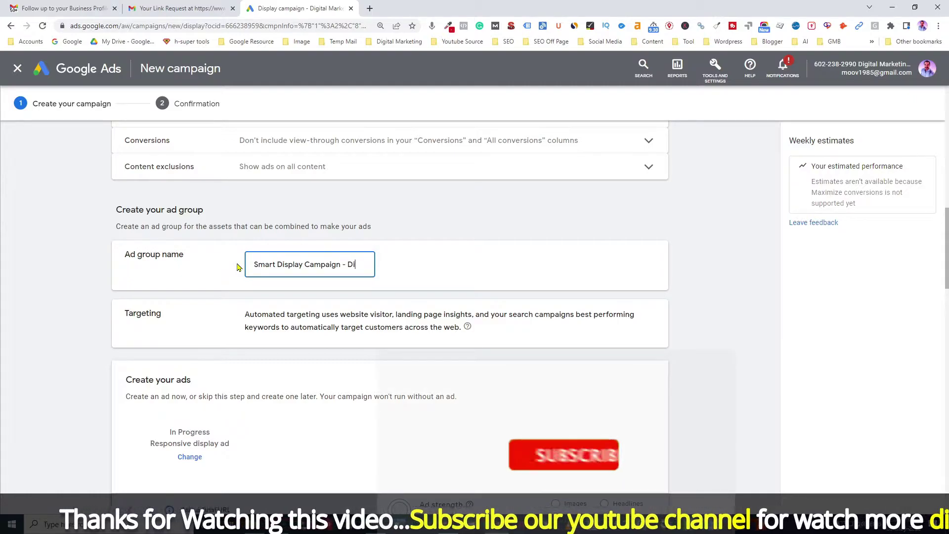
type("gital Marketing")
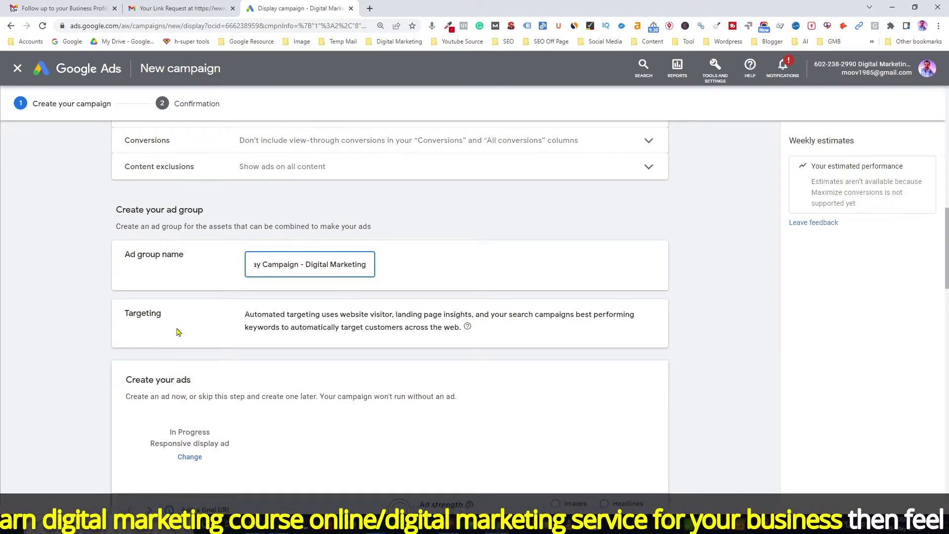
scroll(392, 344, "down", 3)
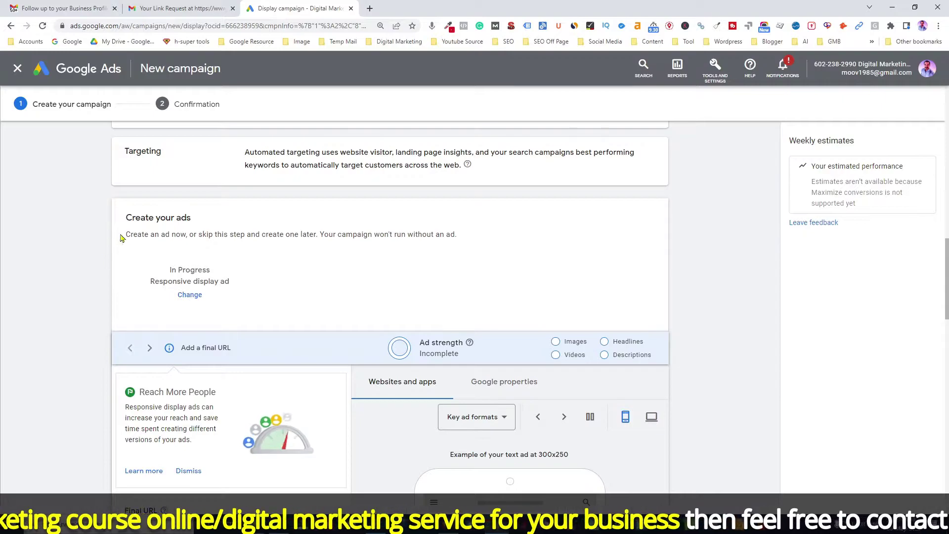
scroll(284, 290, "down", 3)
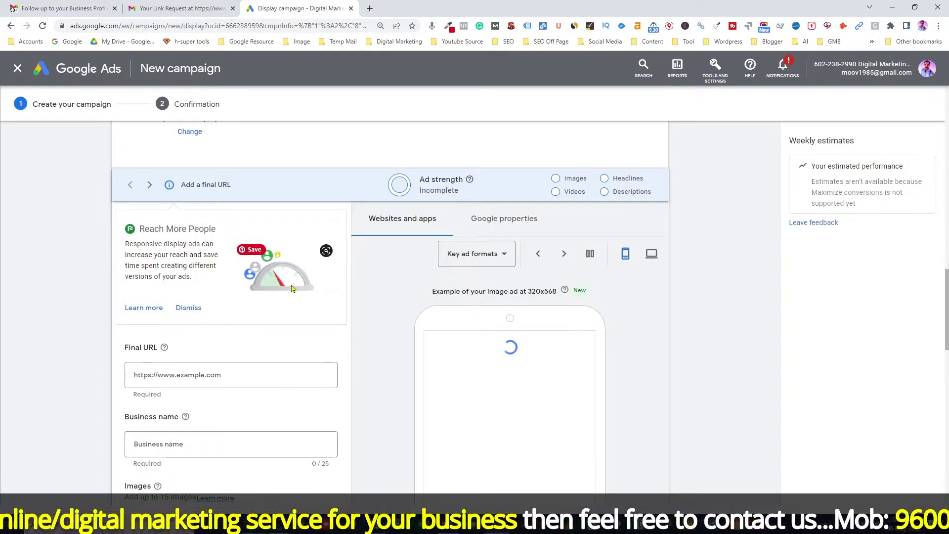
scroll(292, 288, "down", 1)
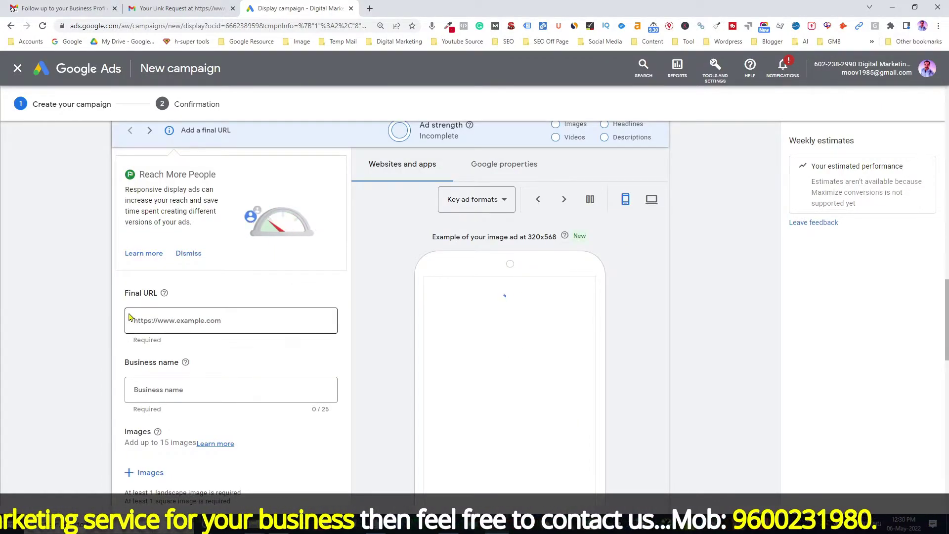
left_click(157, 329)
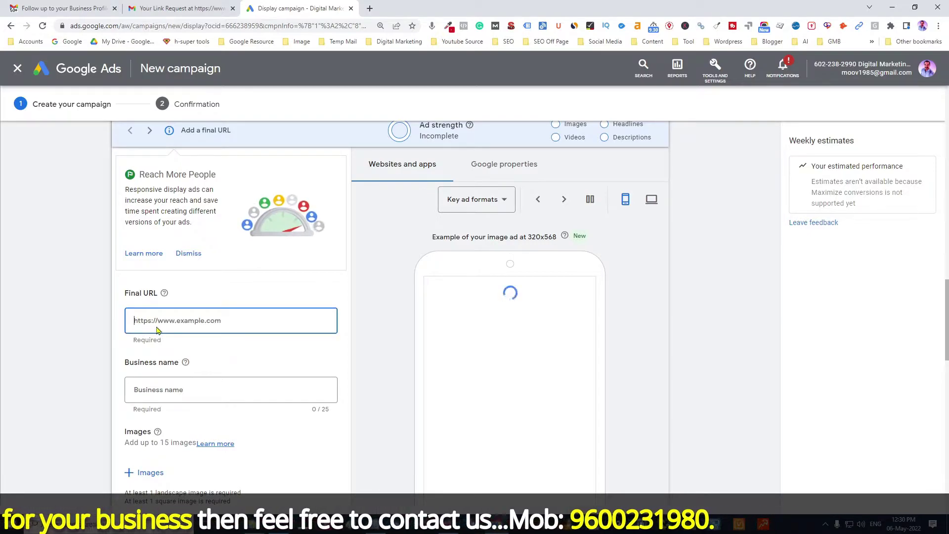
type("https:")
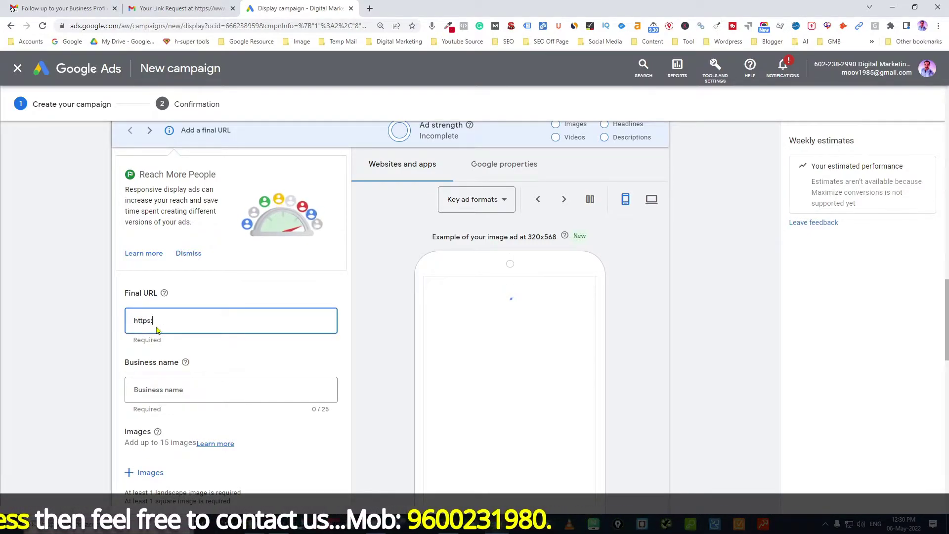
type("//")
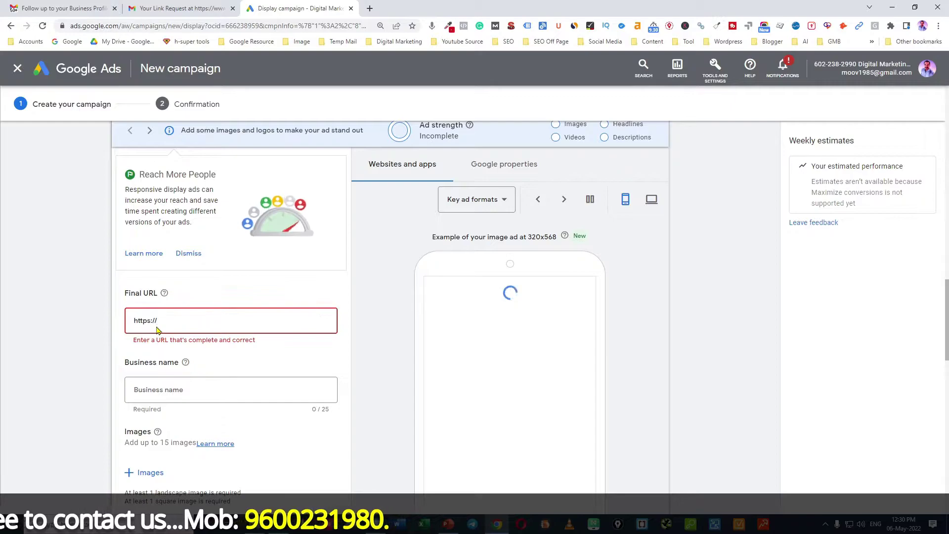
type("www.d")
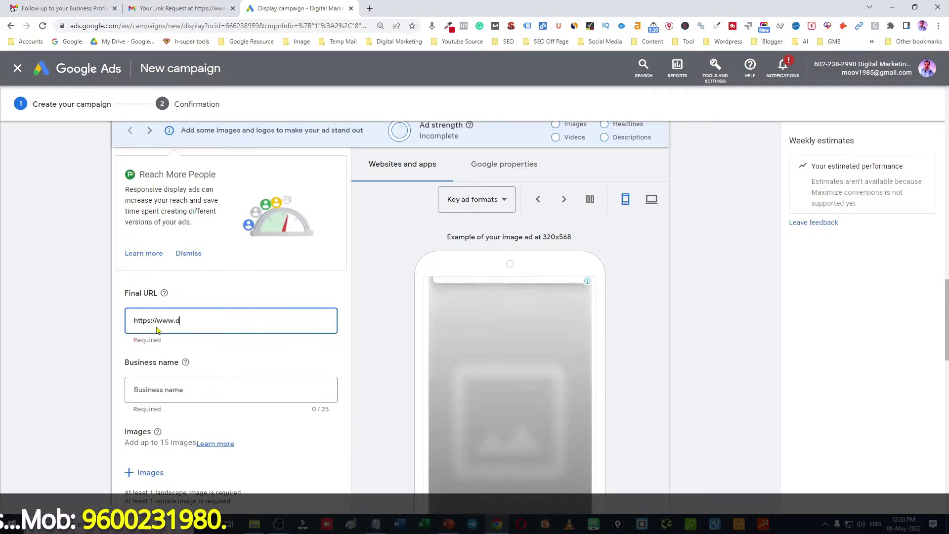
type("igitalvishn")
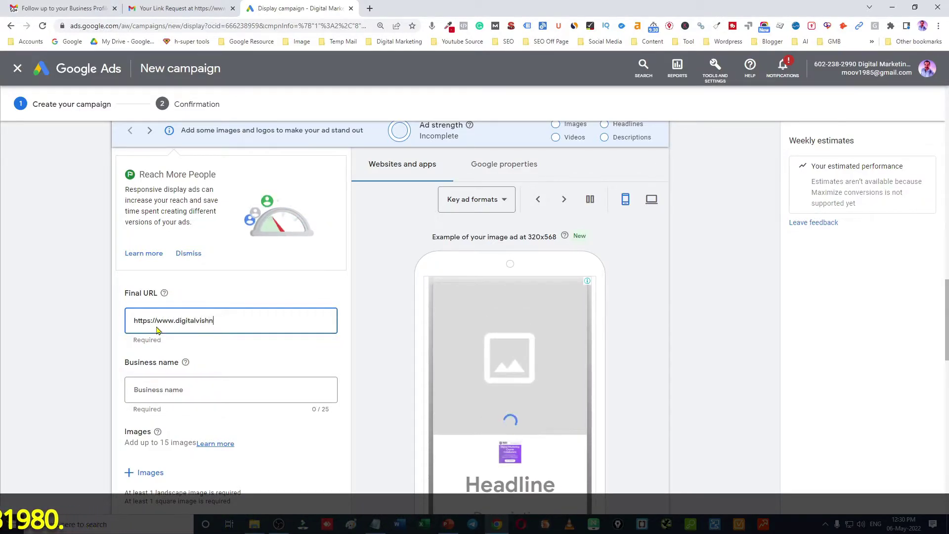
type("u.in")
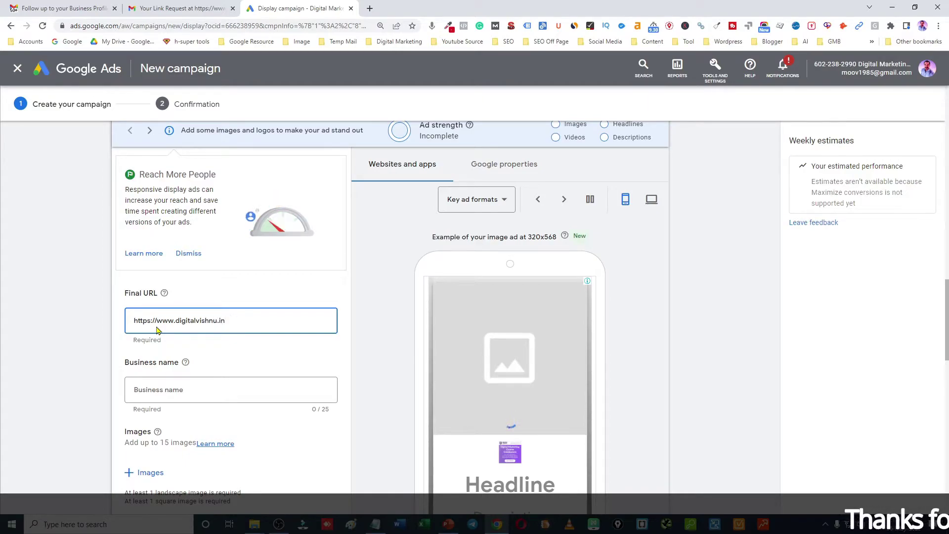
Step: Enter "Digital Vishnu" as the responsive display ad's business name
left_click(161, 390)
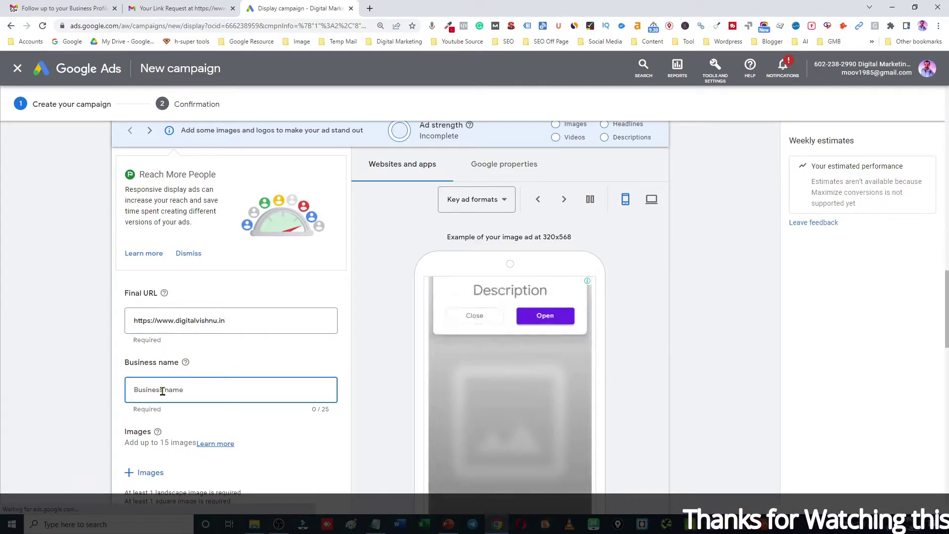
type("Digita")
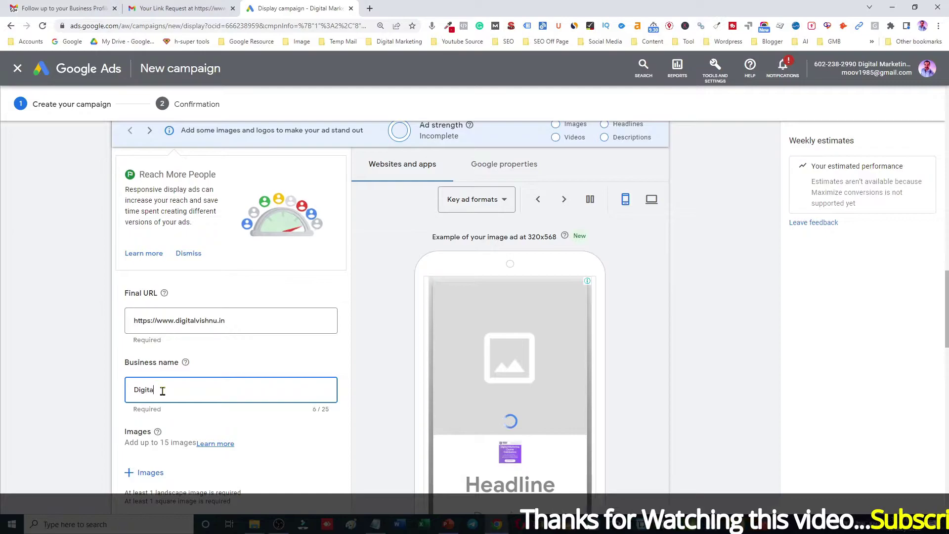
type("l Vishnu")
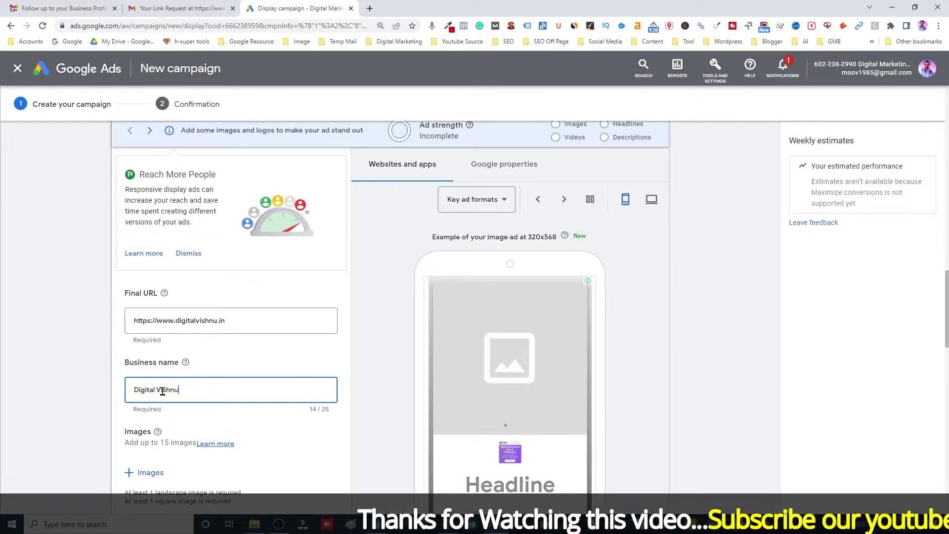
Step: Open the image selection for the ad and review the asset library, website scan and upload sources
scroll(226, 384, "down", 2)
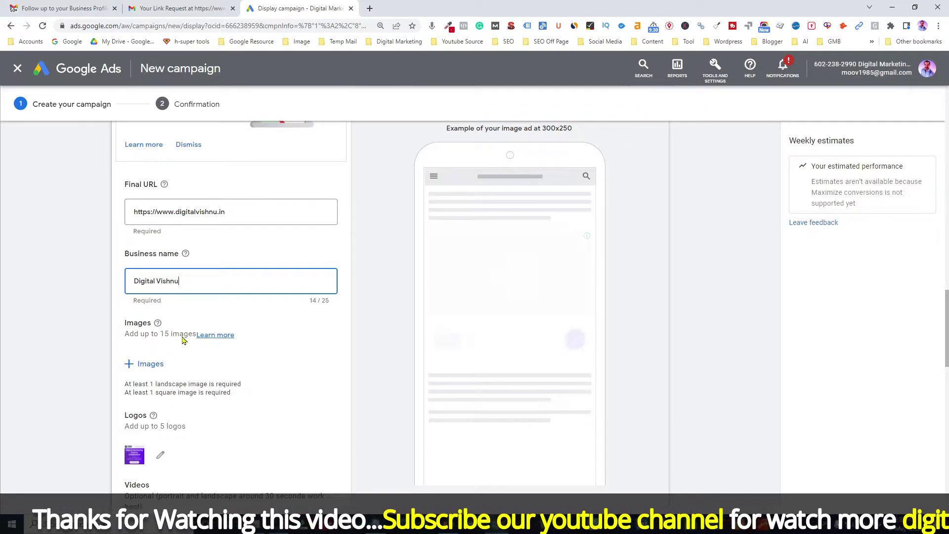
left_click(146, 366)
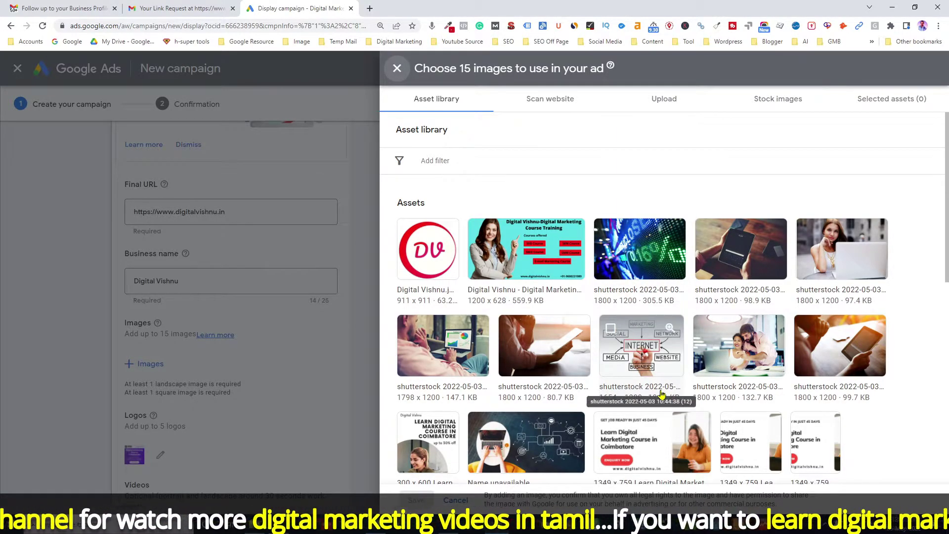
left_click(561, 102)
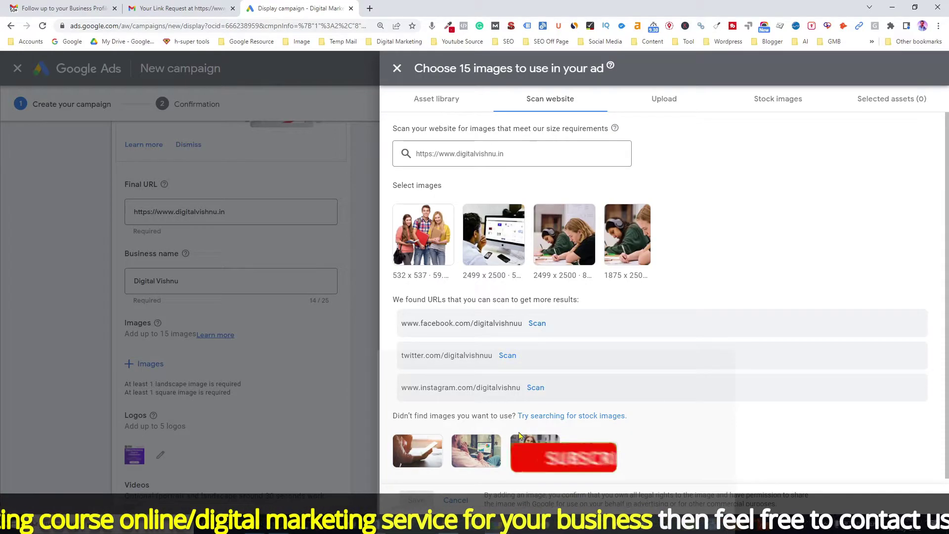
left_click(668, 107)
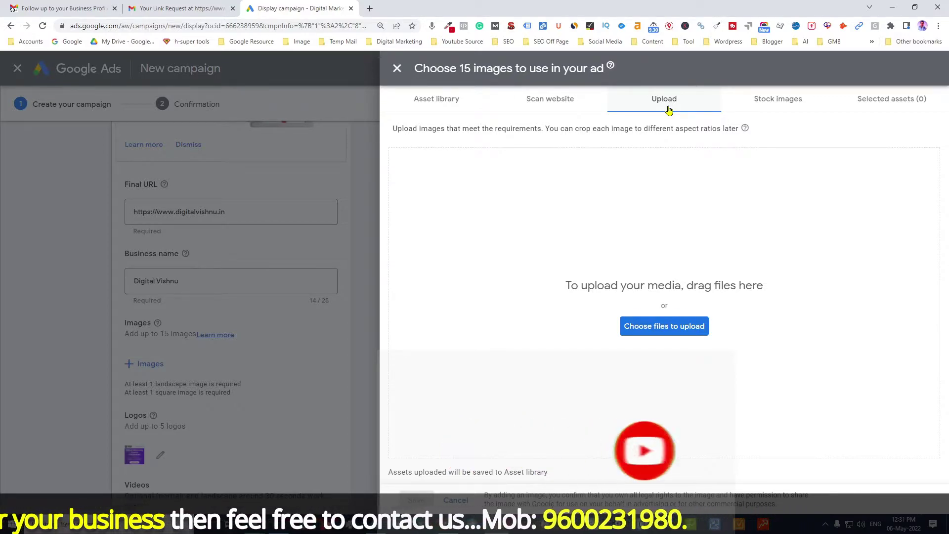
left_click(785, 100)
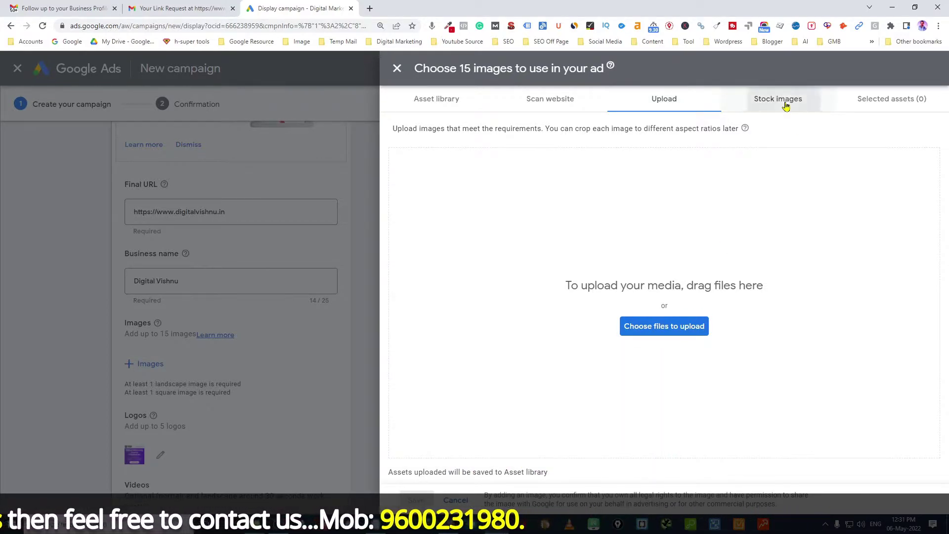
type("digitalvishnu.in")
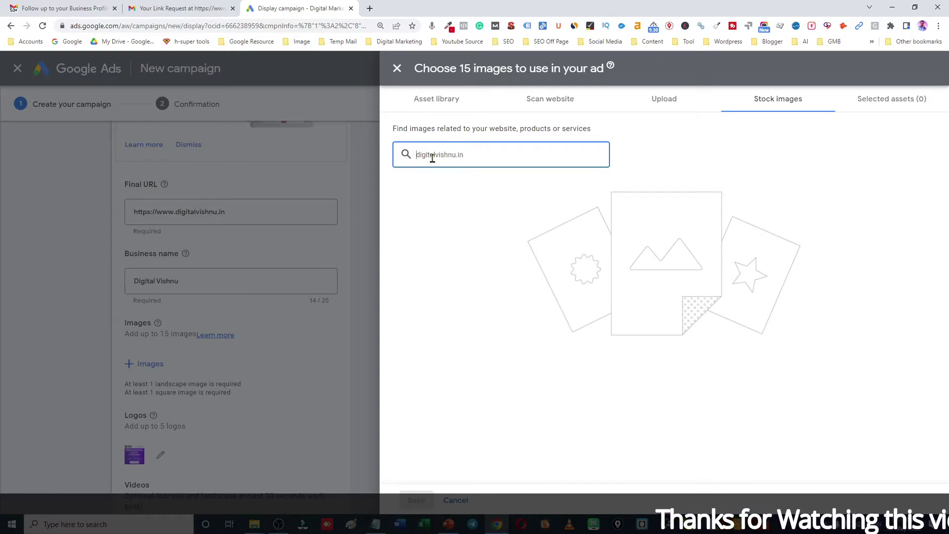
type("https://")
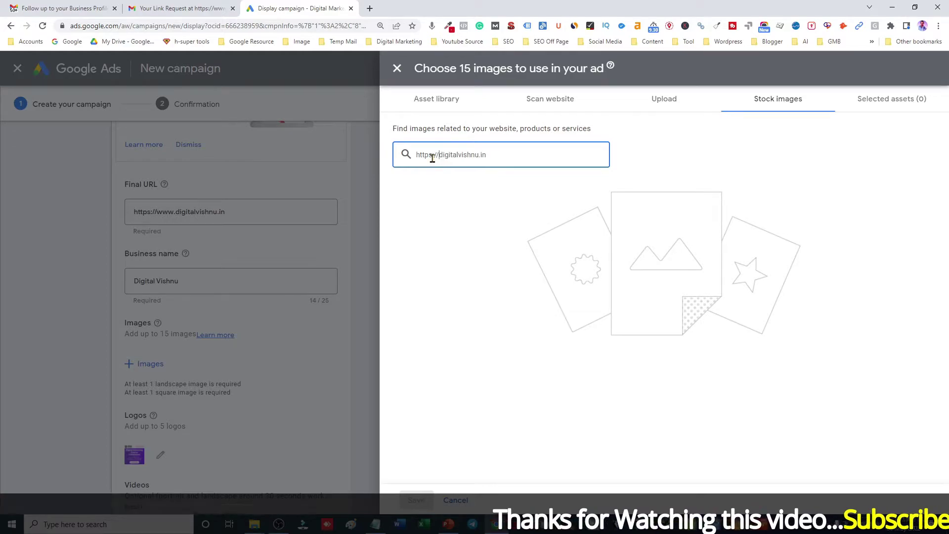
type("www.")
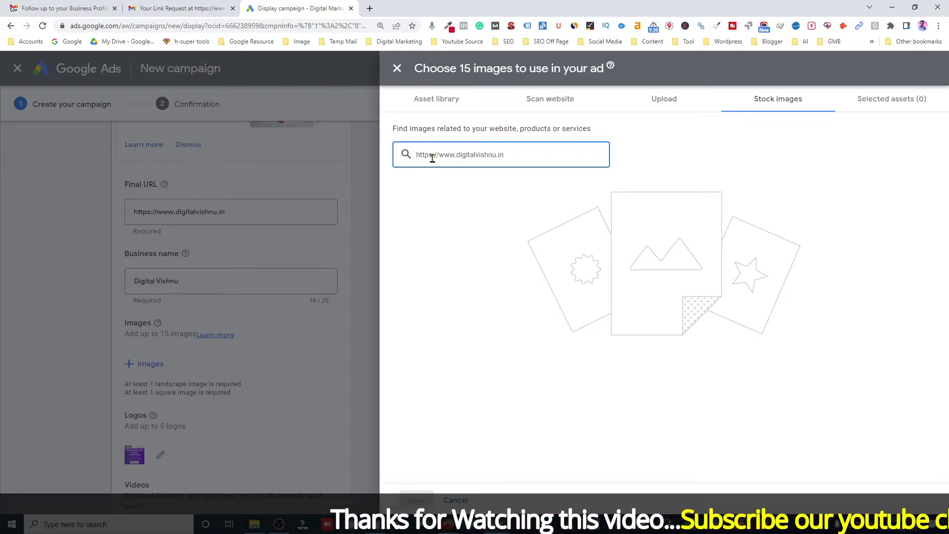
key("Return")
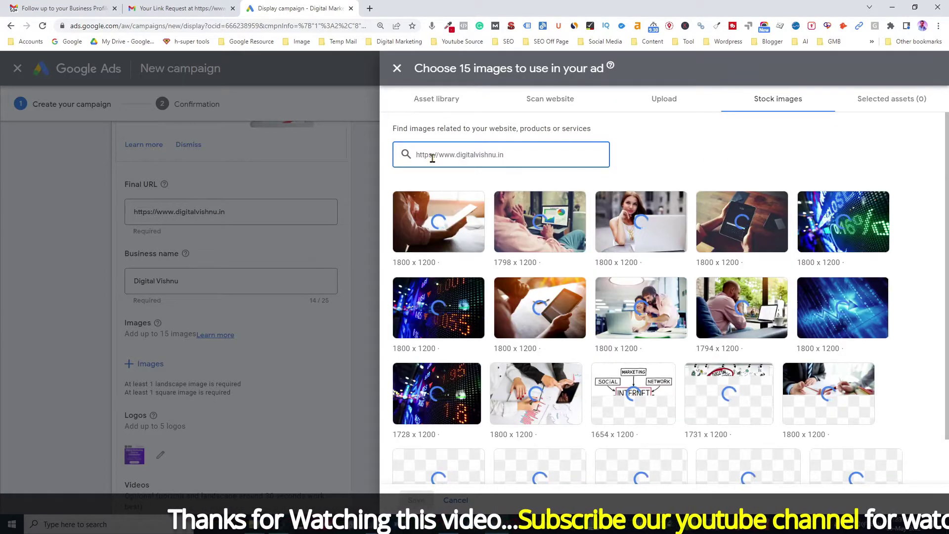
Step: Select the first stock image, the person holding a tablet, and adjust its crop in the 1.91:1 and 1:1 ratios
mouse_move(403, 205)
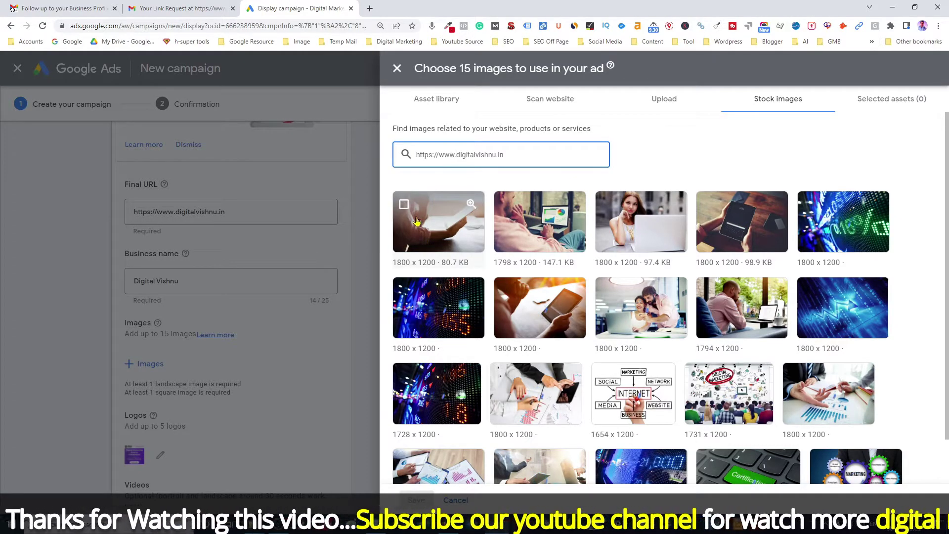
left_click(405, 206)
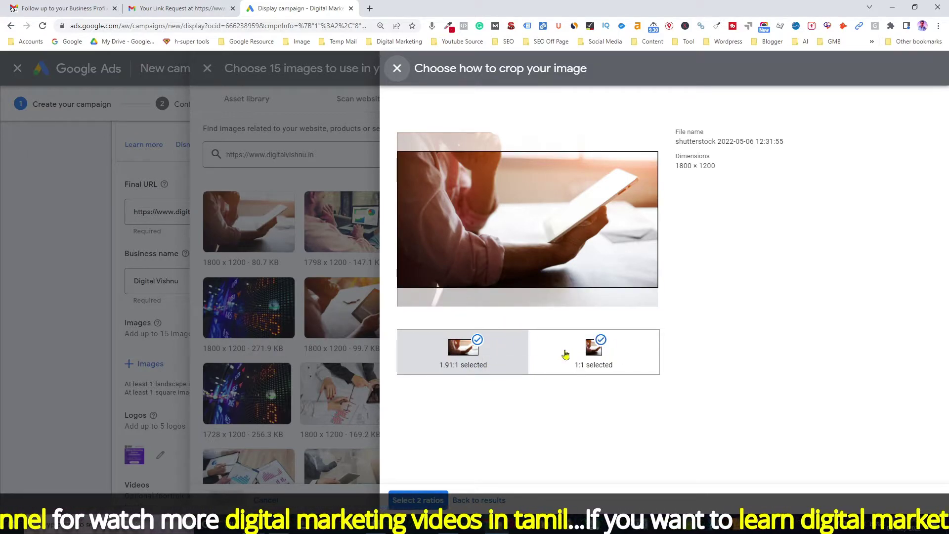
left_click_drag(517, 261, 465, 251)
left_click(587, 355)
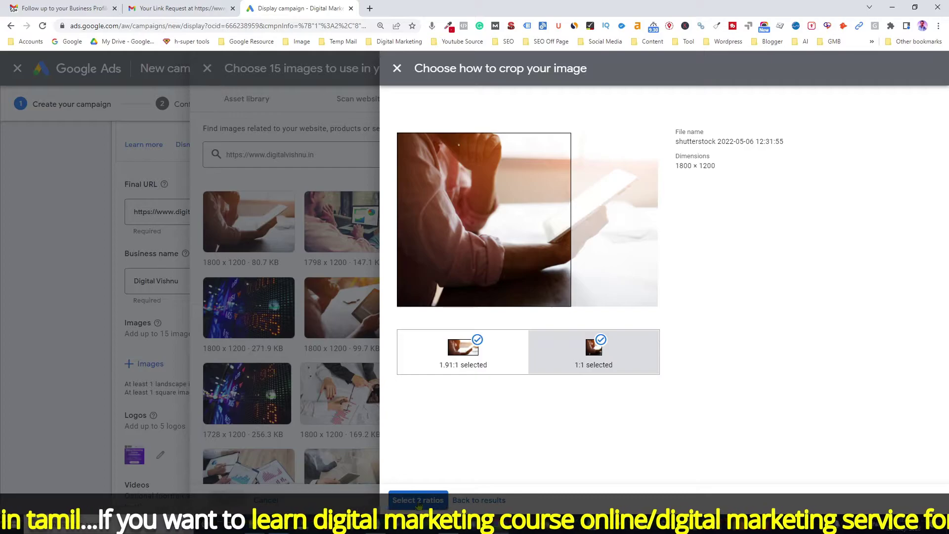
left_click(418, 500)
Step: Select the stock image of the man with charts on his laptop, repositioning its 1.91:1 crop to the upper edge and adjusting its 1:1 crop
left_click(542, 237)
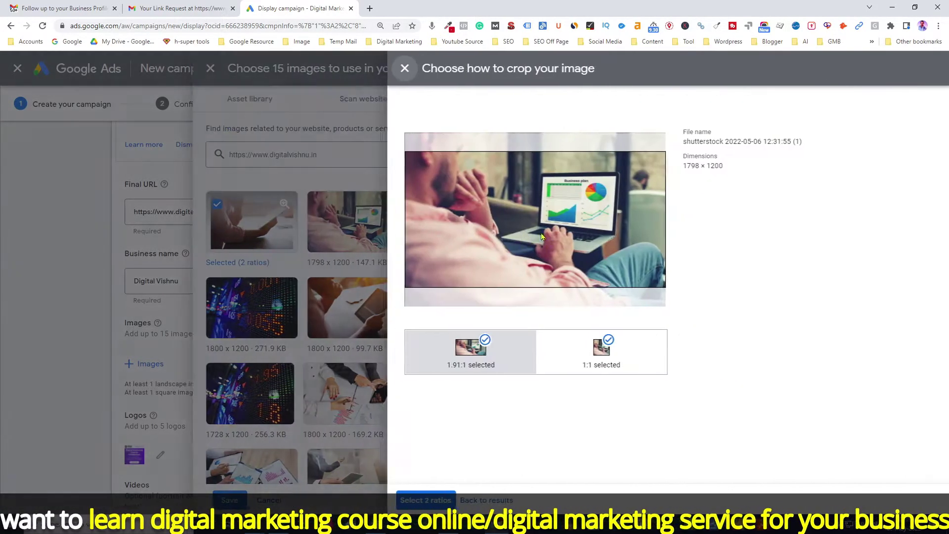
left_click_drag(542, 237, 534, 218)
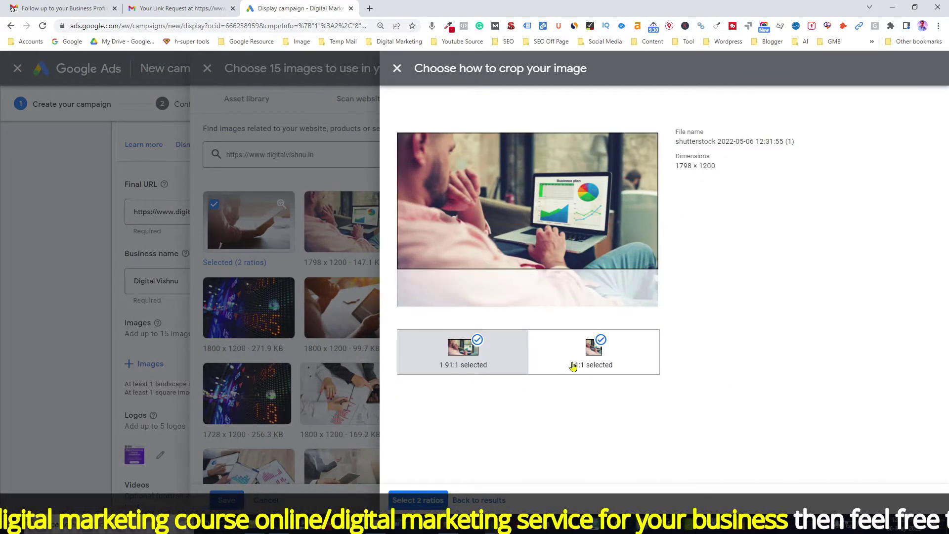
left_click(583, 358)
left_click_drag(520, 252, 479, 256)
left_click(417, 500)
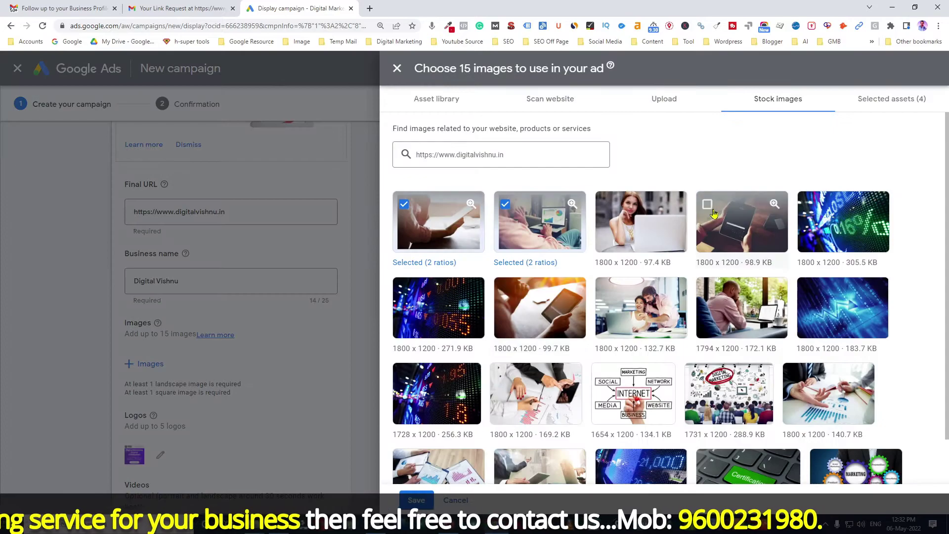
Step: Select the stock image of the woman behind a laptop with adjusted 1.91:1 and 1:1 crops, and save the image selection
left_click(646, 225)
left_click_drag(499, 226, 496, 208)
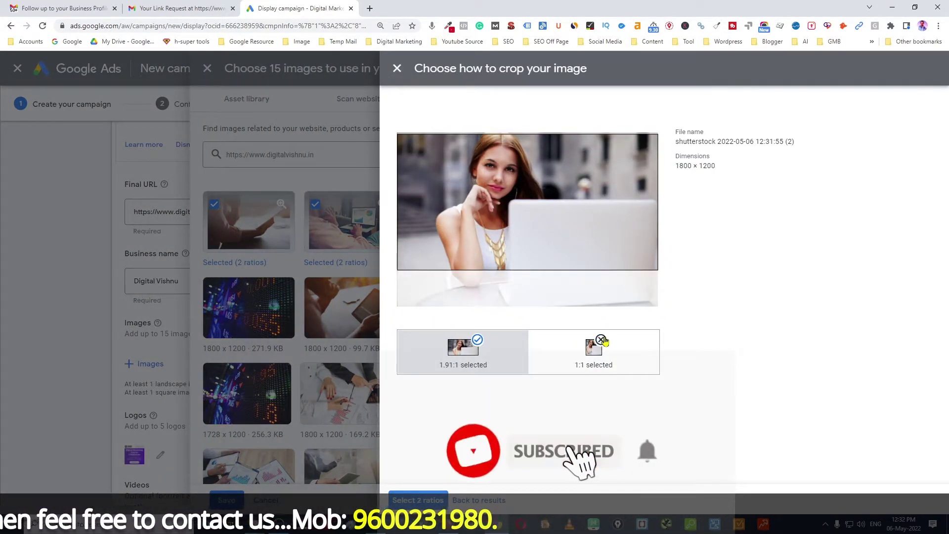
left_click(593, 351)
left_click_drag(547, 236, 536, 235)
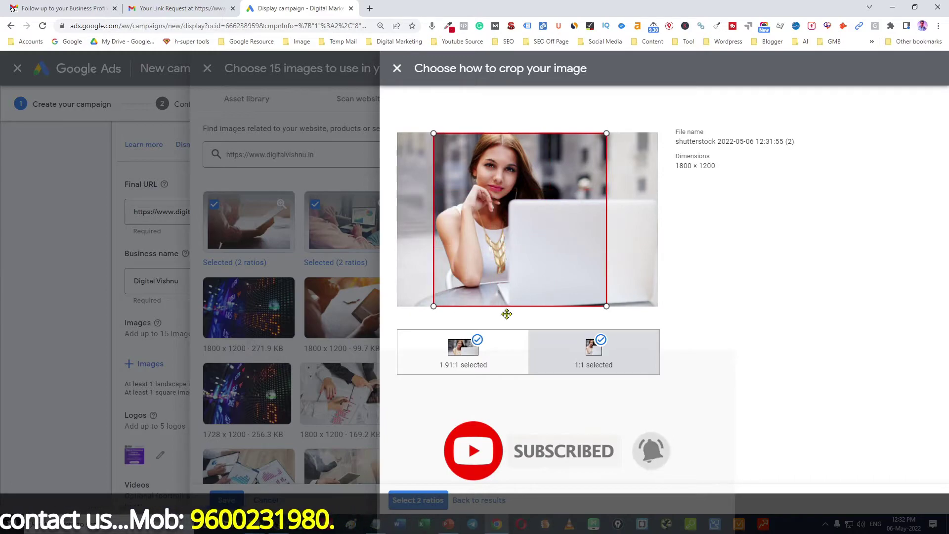
left_click(418, 500)
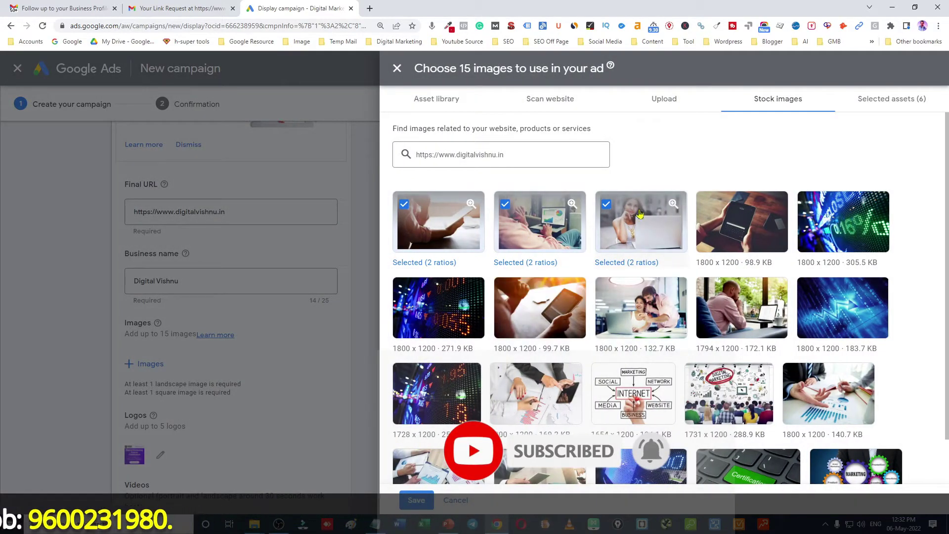
left_click(418, 500)
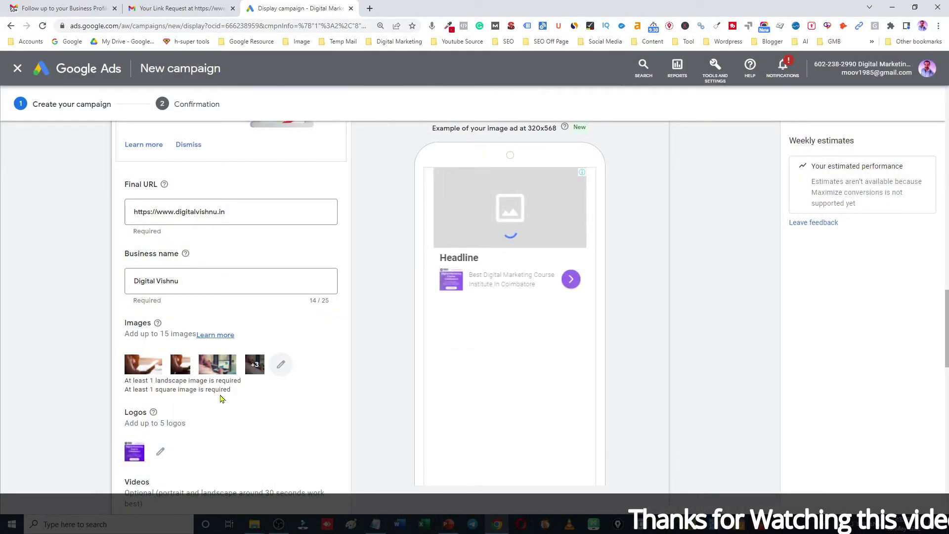
scroll(221, 399, "down", 3)
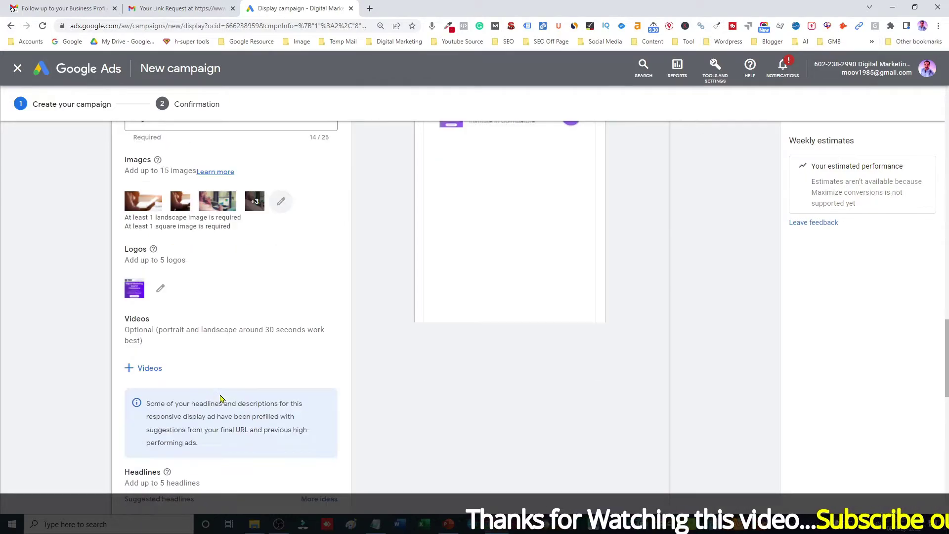
scroll(221, 398, "up", 1)
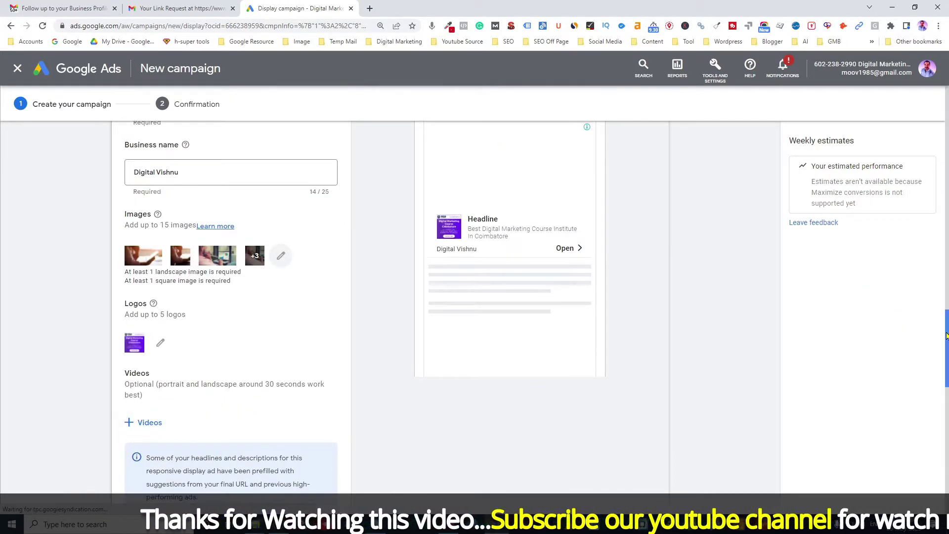
left_click_drag(945, 339, 947, 396)
scroll(449, 280, "up", 8)
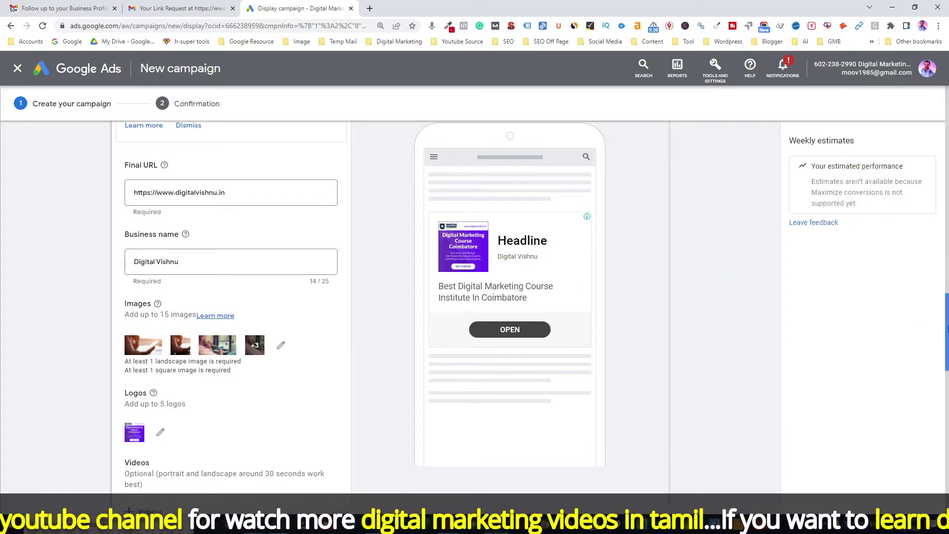
Step: Switch to File Explorer and open the "Ad copy example" text file from the Desktop's Google Ads folder for the headline texts
left_click_drag(946, 328, 946, 404)
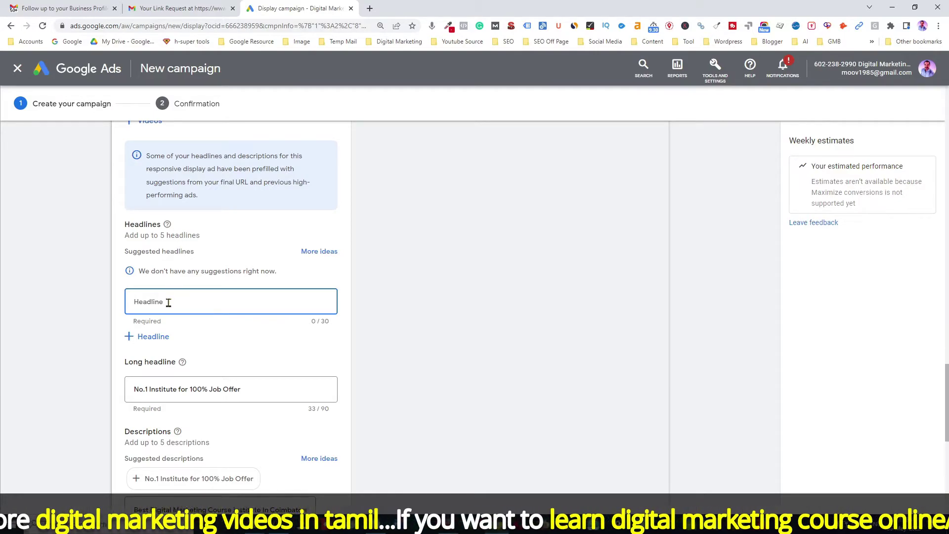
mouse_move(254, 523)
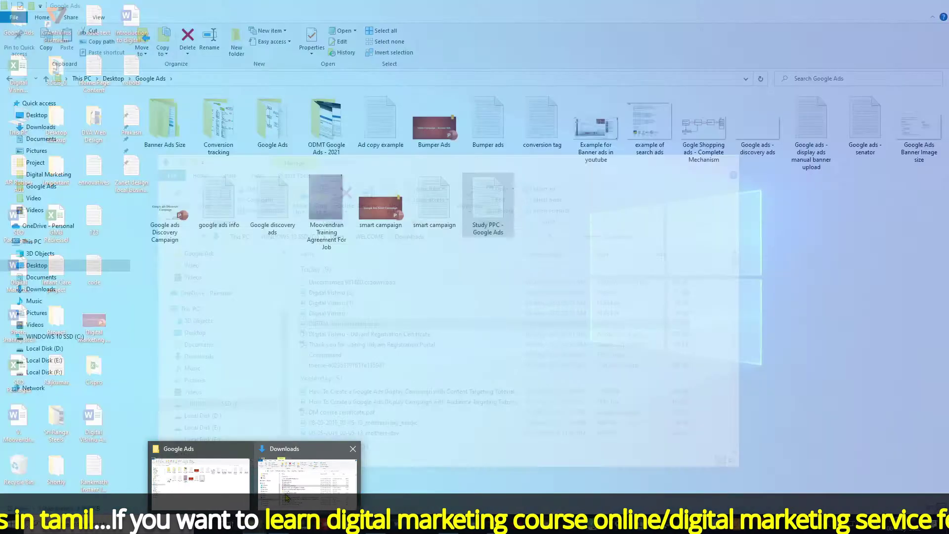
left_click(298, 505)
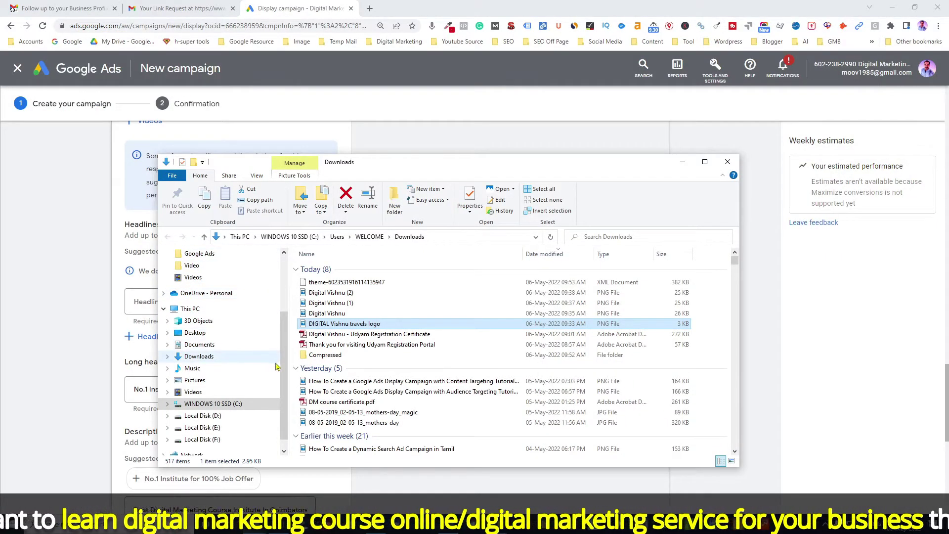
left_click_drag(284, 367, 279, 276)
left_click(200, 274)
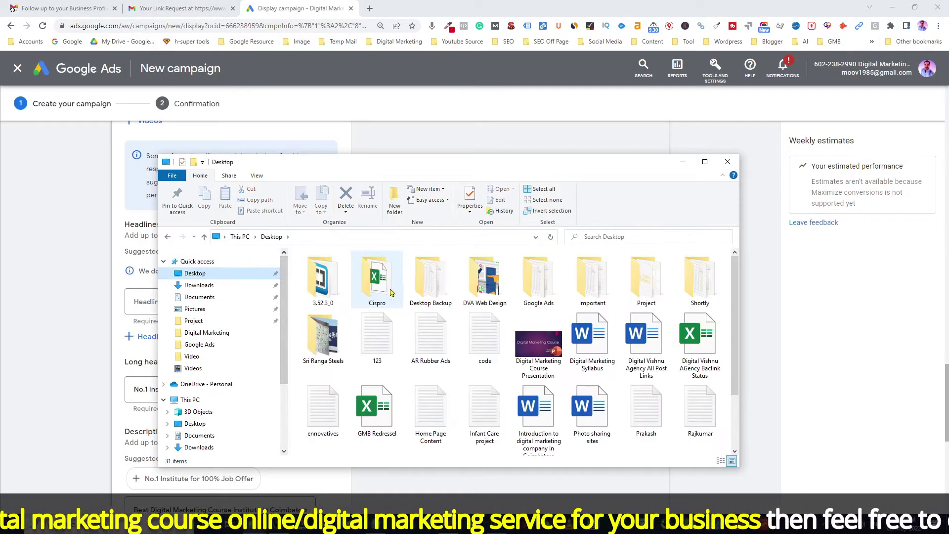
double_click(539, 279)
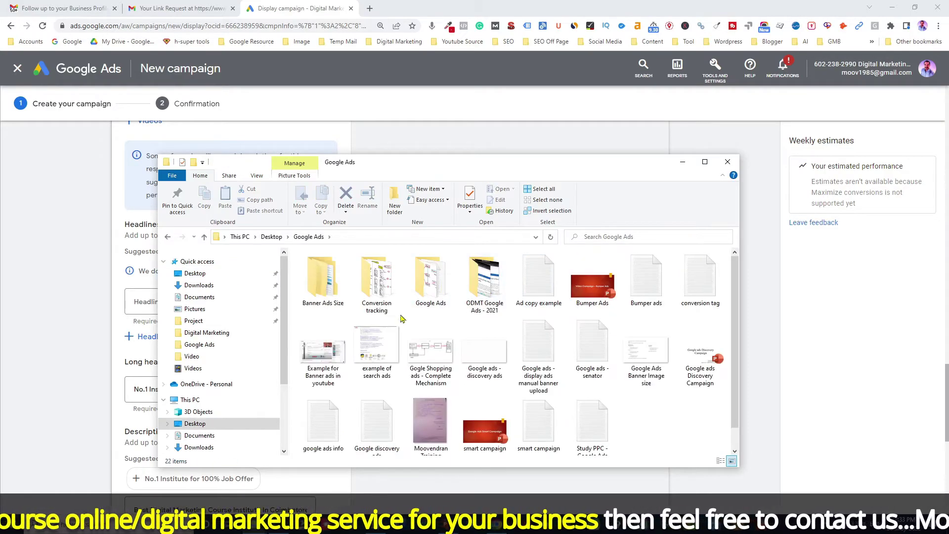
left_click(538, 293)
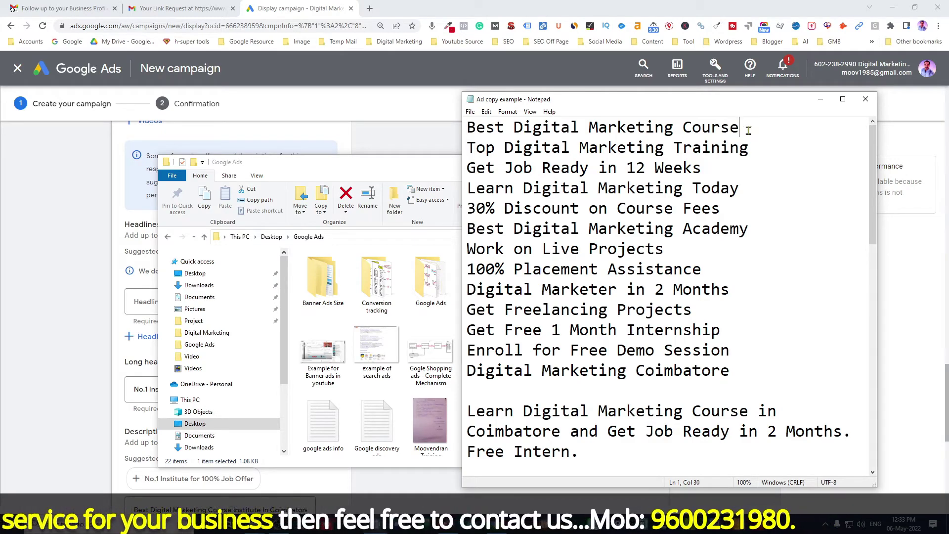
Step: Copy "Best Digital Marketing Course" from the ad copy file into the ad's first headline
left_click_drag(748, 130, 456, 134)
key("ctrl+c")
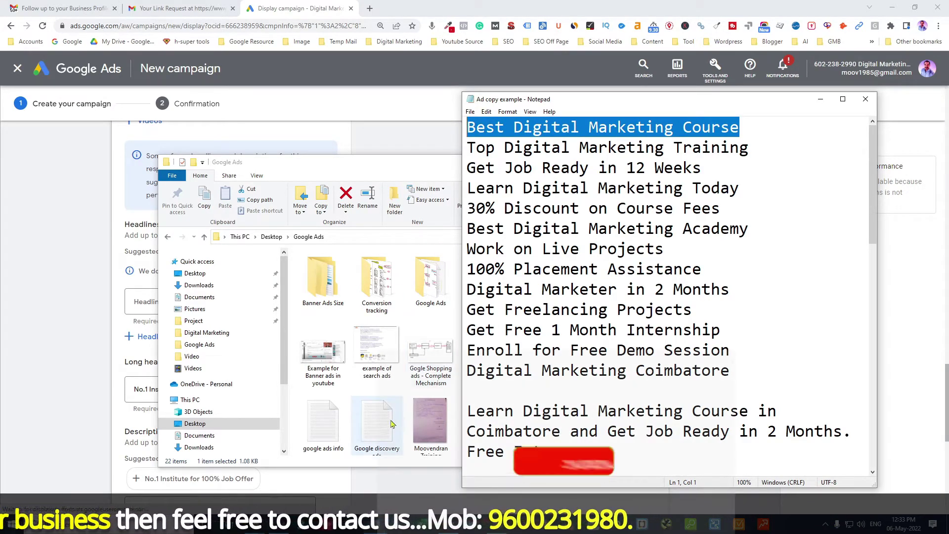
key("alt+Tab")
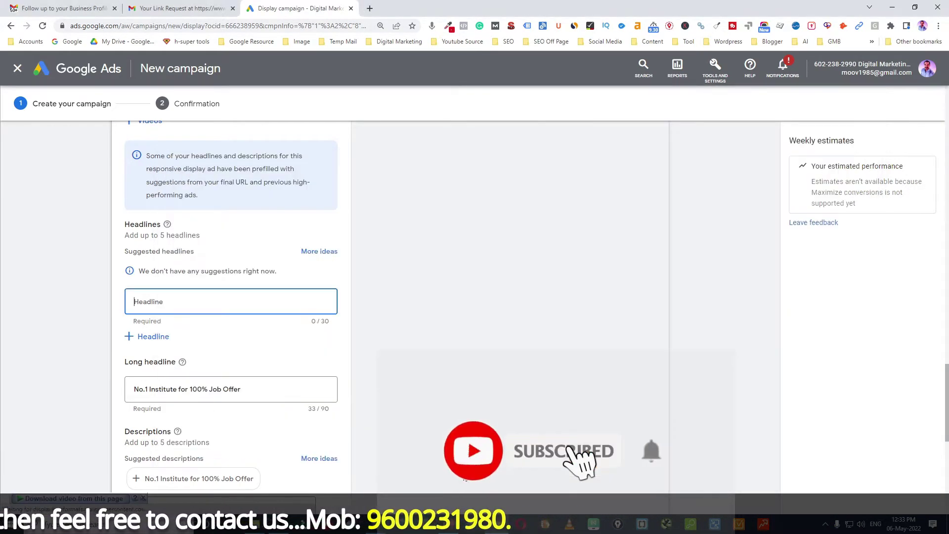
left_click(232, 302)
key("ctrl+v")
Step: Copy "Top Digital Marketing Training" from the ad copy file into the ad's second headline
left_click(175, 340)
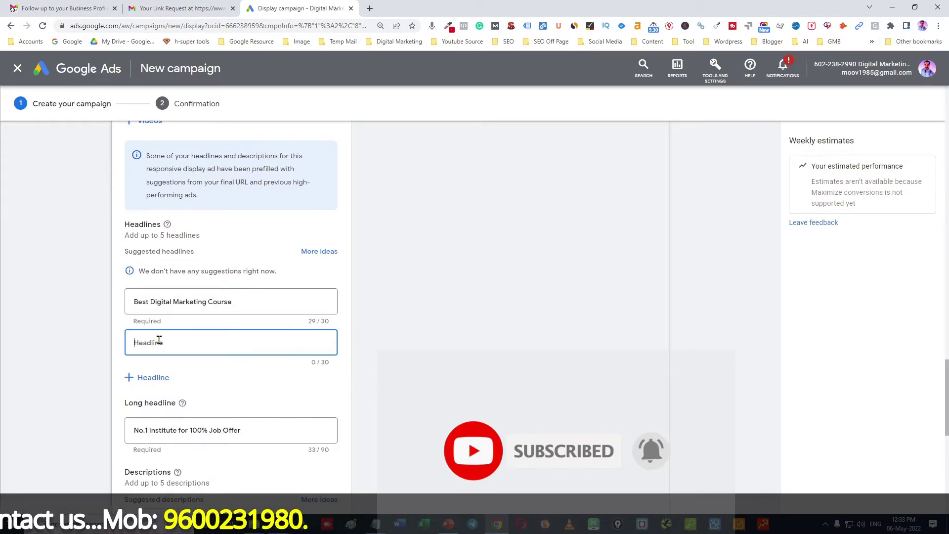
key("alt+Tab")
left_click_drag(752, 153, 467, 148)
key("ctrl+c")
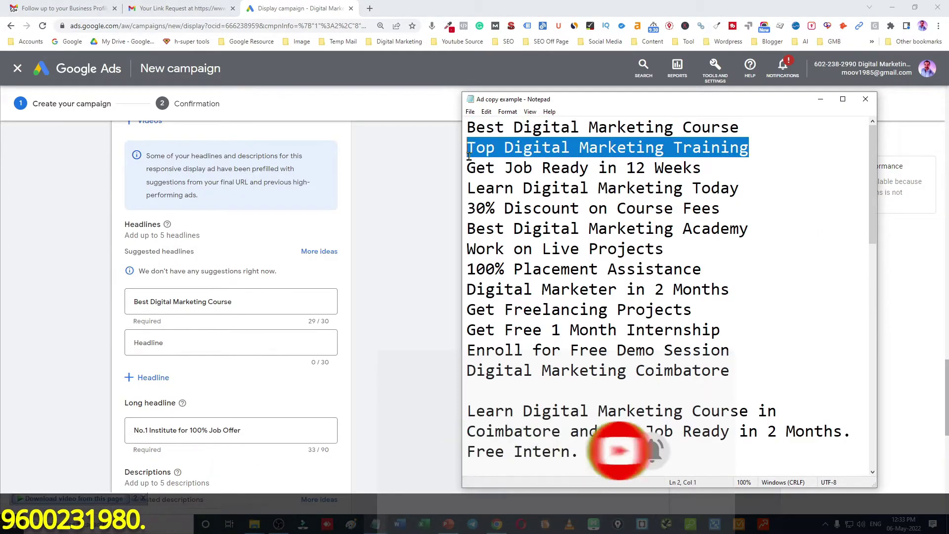
key("alt+Tab")
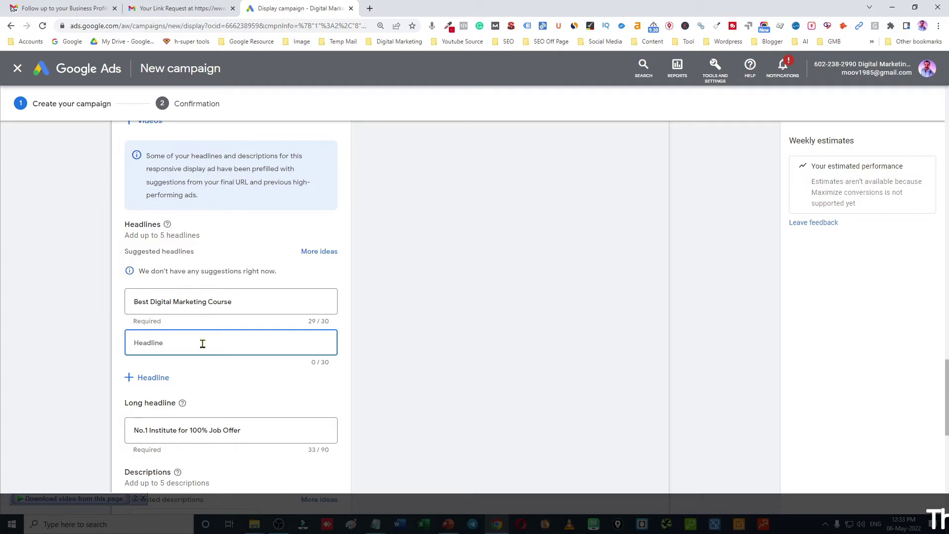
key("ctrl+v")
Step: Copy "Get Job Ready in 12 Weeks" from the ad copy file into the ad's third headline
left_click(177, 388)
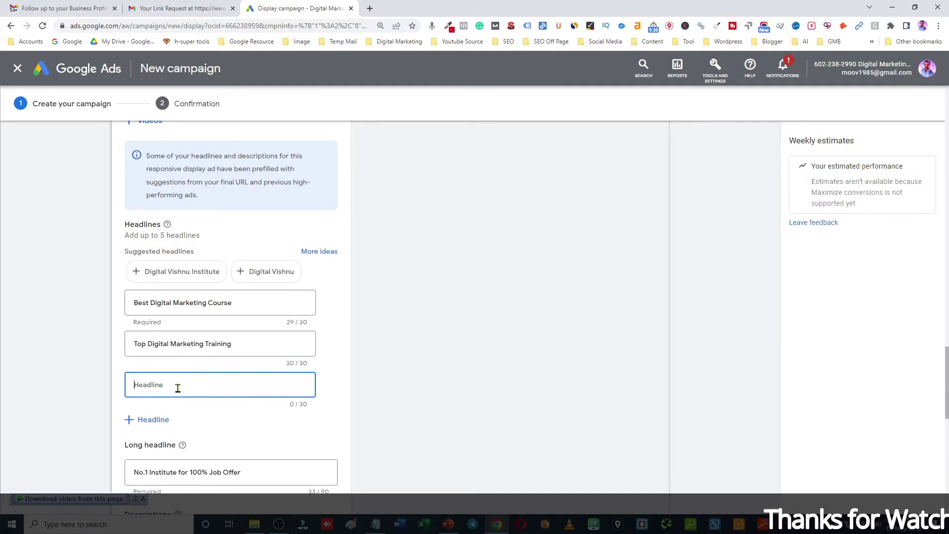
key("alt+Tab")
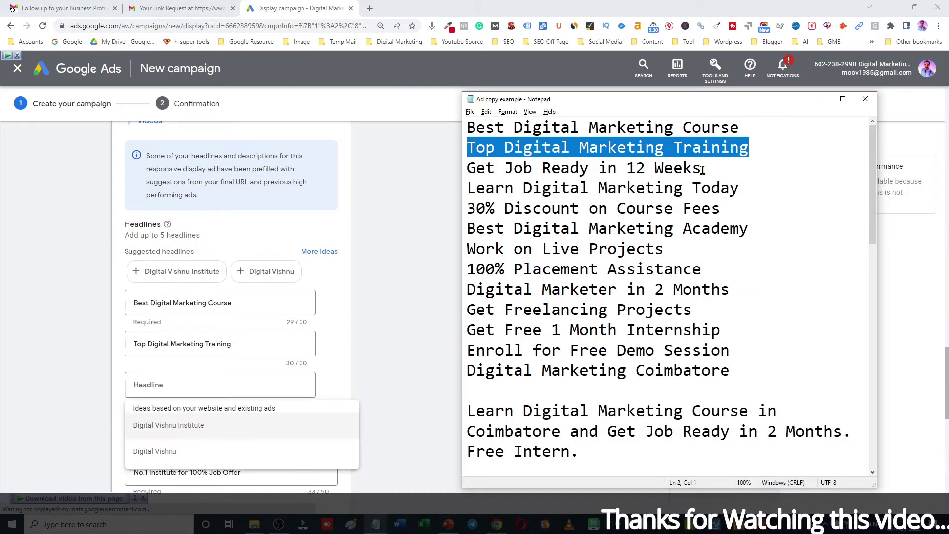
left_click_drag(703, 168, 443, 170)
key("ctrl+c")
key("alt+Tab")
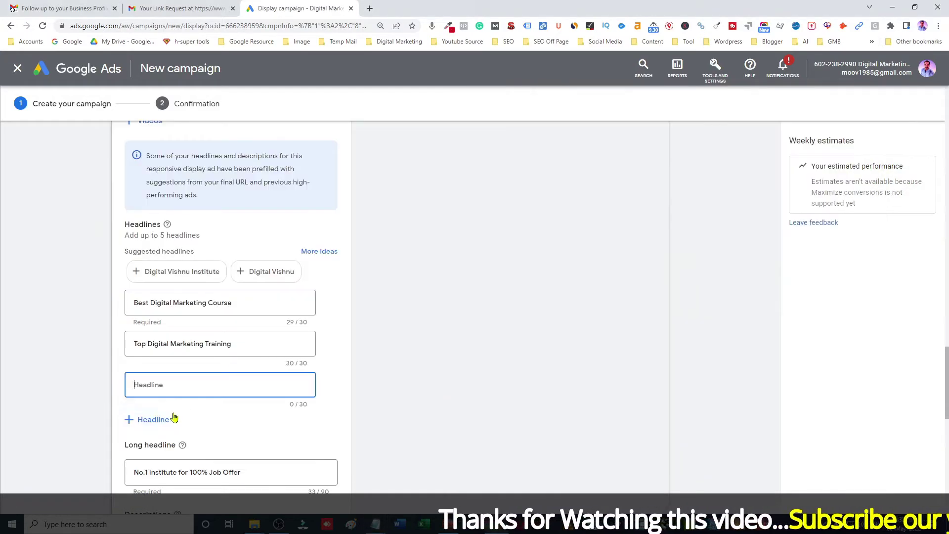
key("ctrl+v")
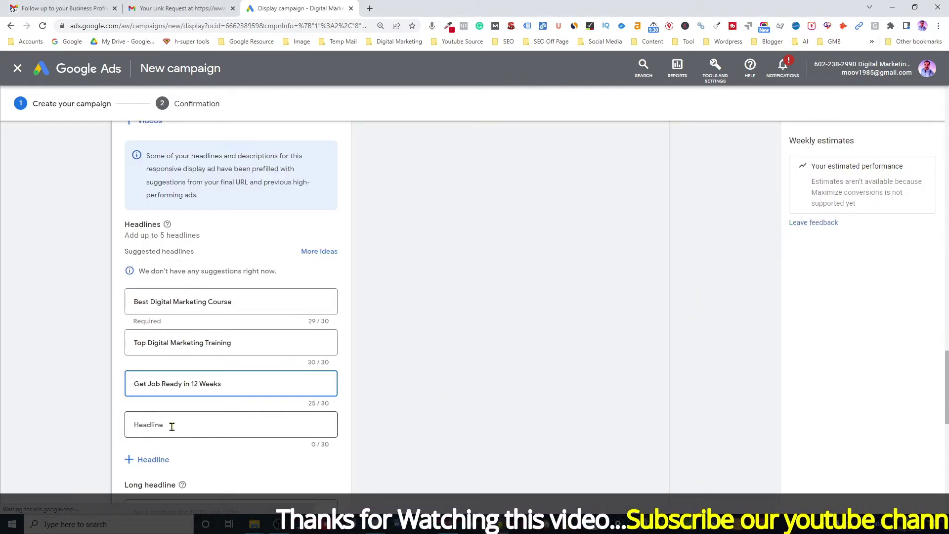
Step: Copy "Learn Digital Marketing Today" from the ad copy file into the ad's fourth headline
key("alt+Tab")
left_click_drag(739, 188, 467, 188)
key("ctrl+c")
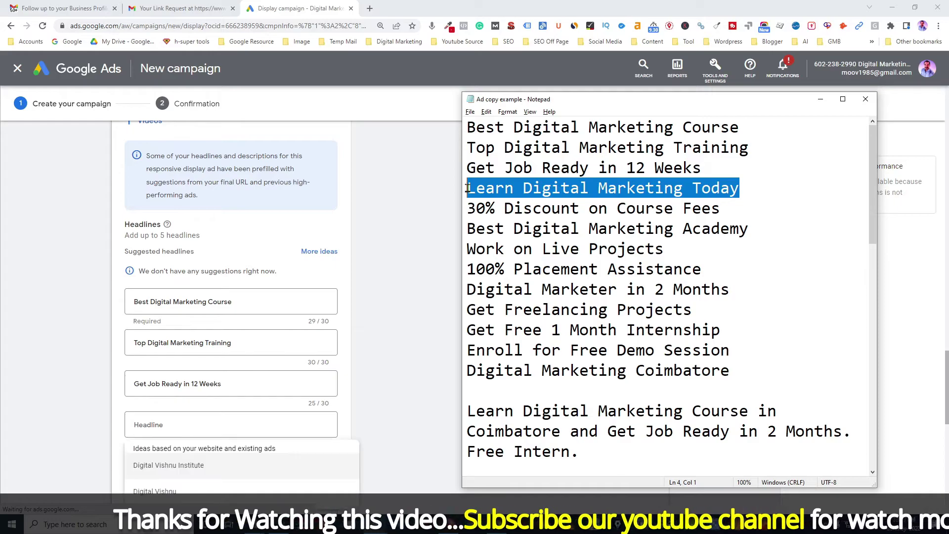
key("alt+Tab")
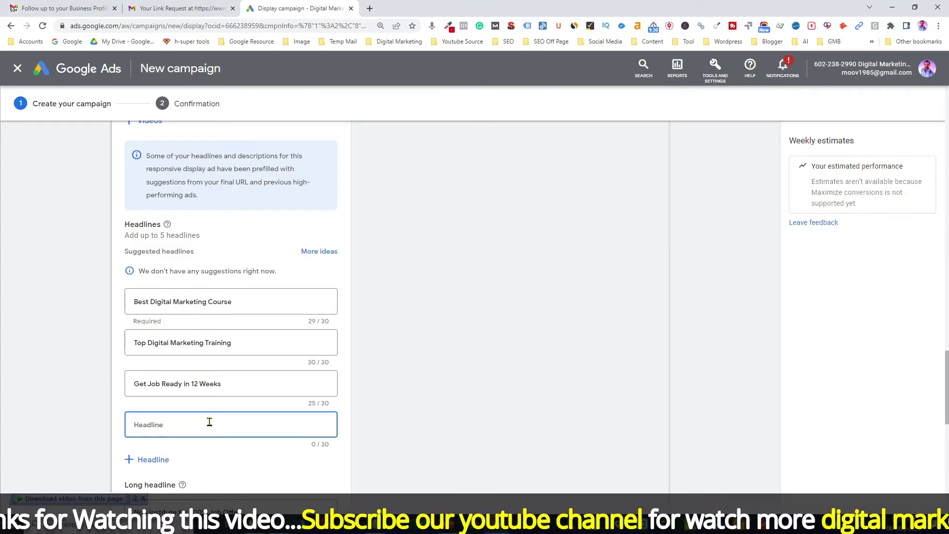
key("ctrl+v")
Step: Copy "30% Discount on Course Fees" from the ad copy file into the ad's fifth headline
left_click(218, 467)
key("alt+Tab")
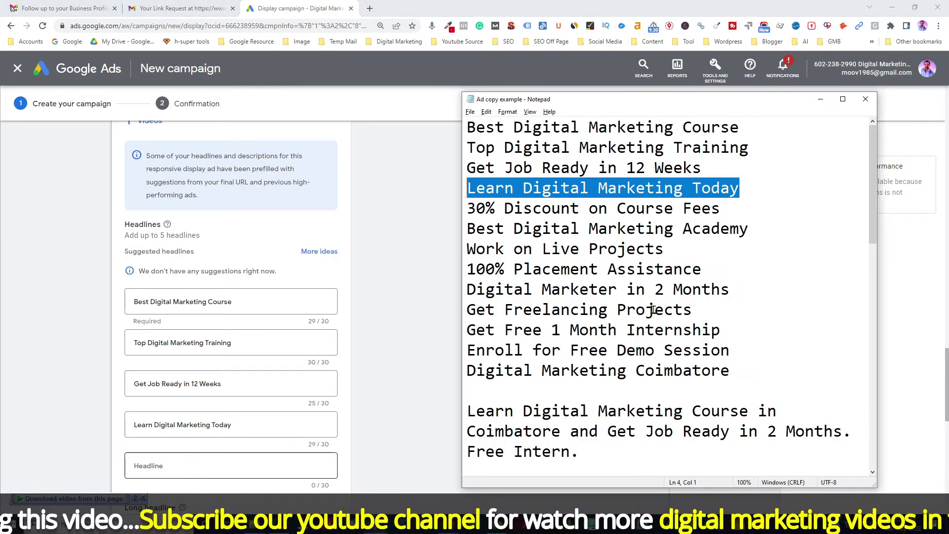
left_click_drag(731, 210, 439, 209)
key("ctrl+c")
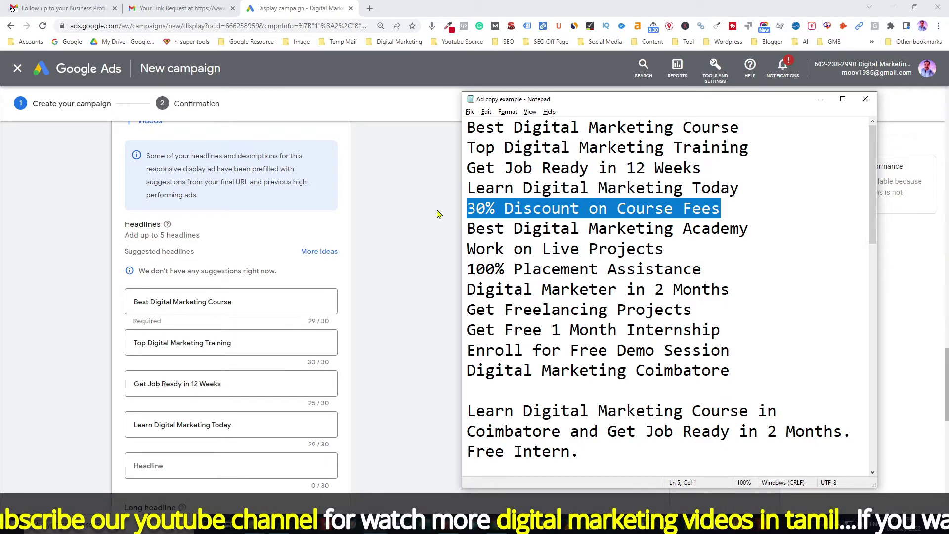
key("alt+Tab")
key("ctrl+v")
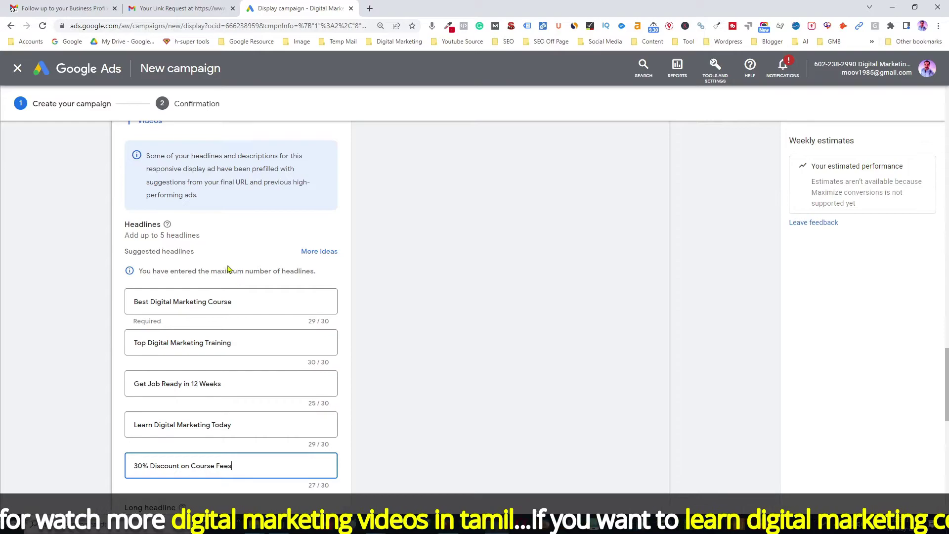
Step: Replace the long headline with "Learn Digital Marketing Course in Coimbatore and Get Job Ready in 2 Months. Free Intern." copied from the ad copy file
scroll(247, 319, "down", 4)
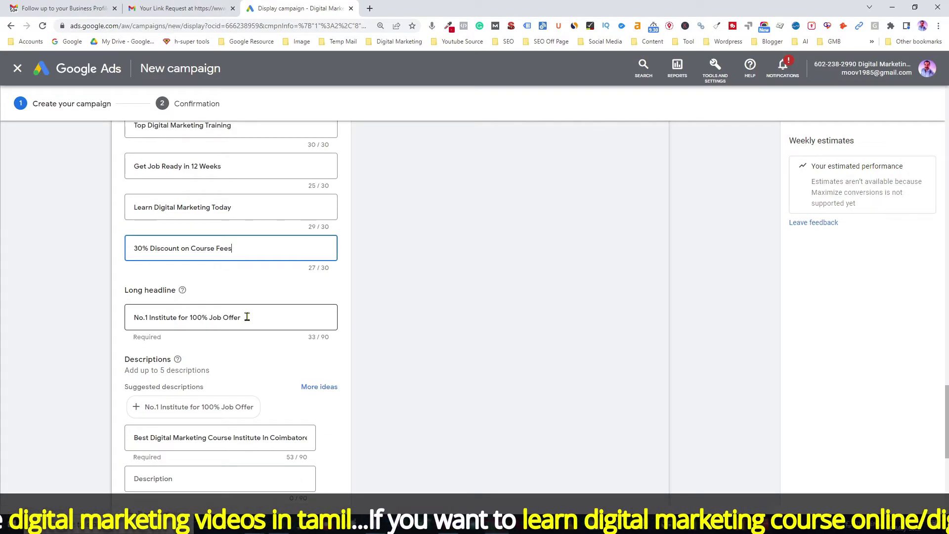
left_click(192, 318)
left_click_drag(252, 320, 94, 322)
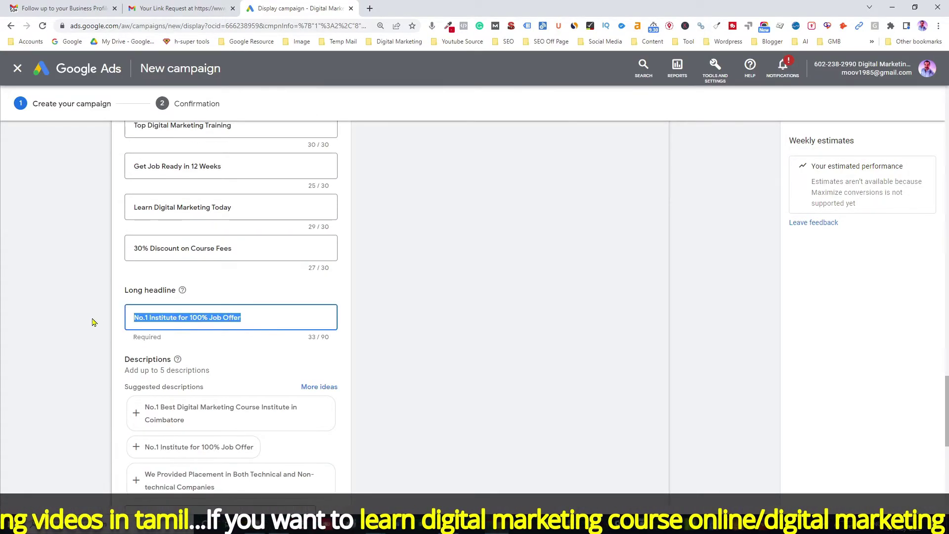
key("BackSpace")
key("alt+Tab")
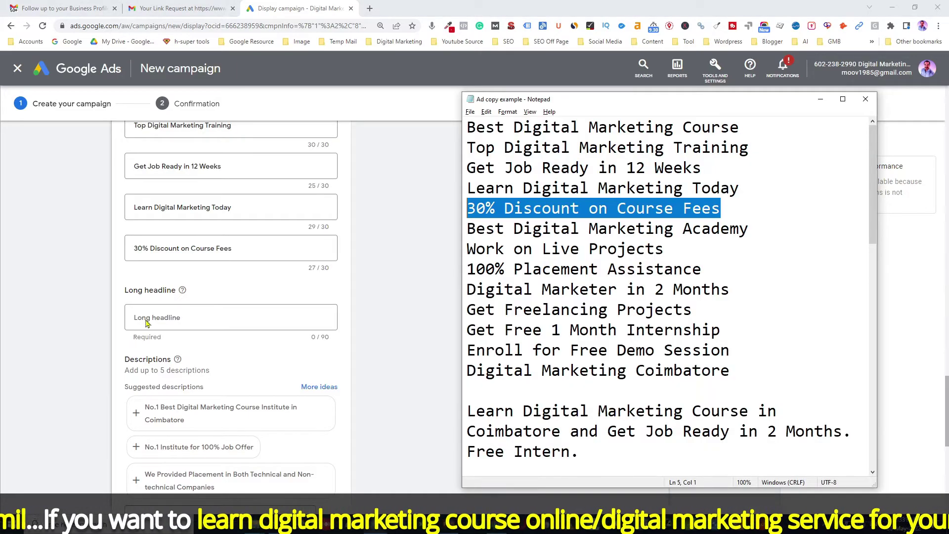
left_click_drag(468, 413, 573, 459)
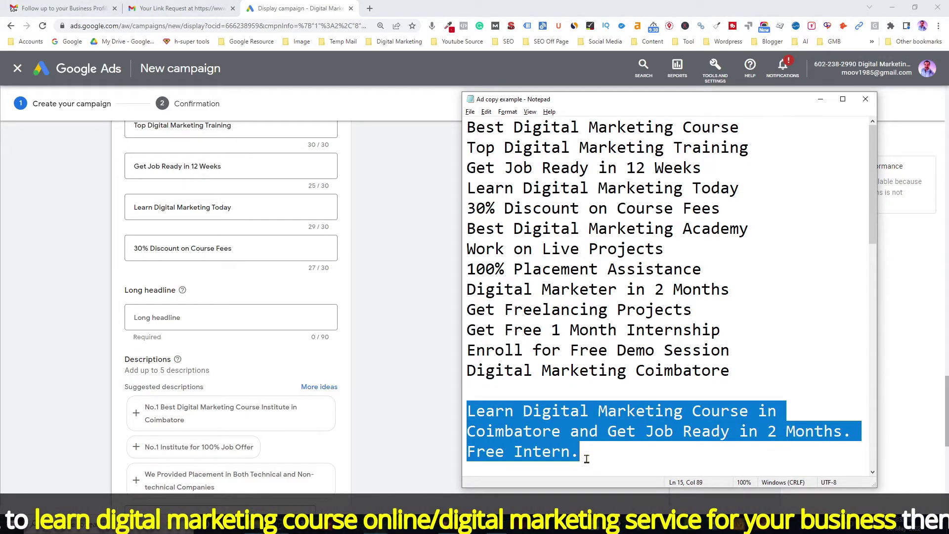
key("ctrl+c")
key("alt+Tab")
left_click(178, 314)
key("ctrl+v")
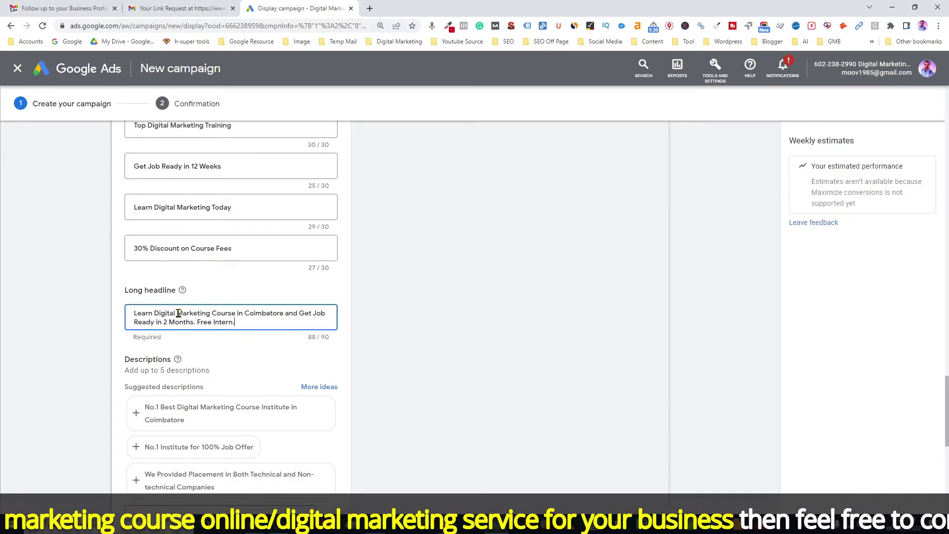
Step: Add the three suggested descriptions about the No.1 Coimbatore course institute, the 100% job offer, and placement in technical and non-technical companies
scroll(240, 356, "down", 1)
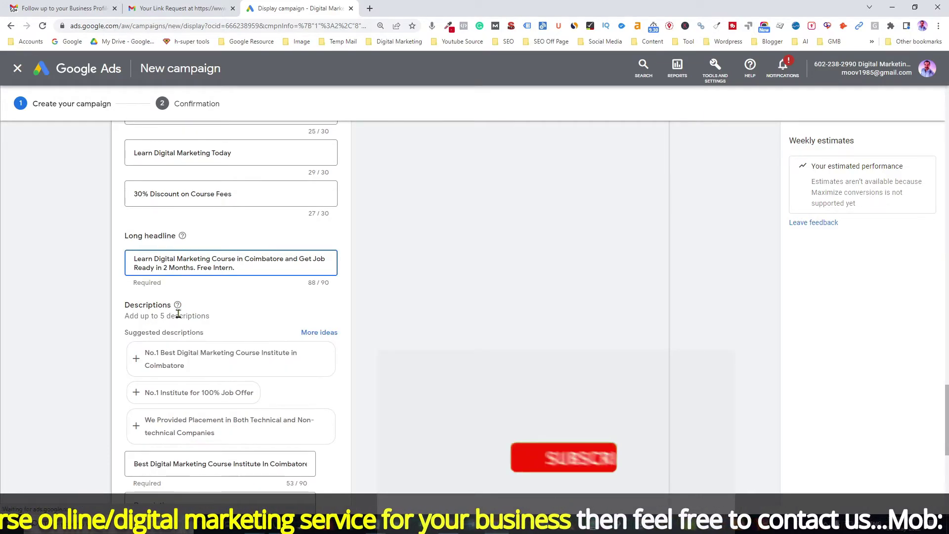
left_click(137, 362)
left_click(139, 363)
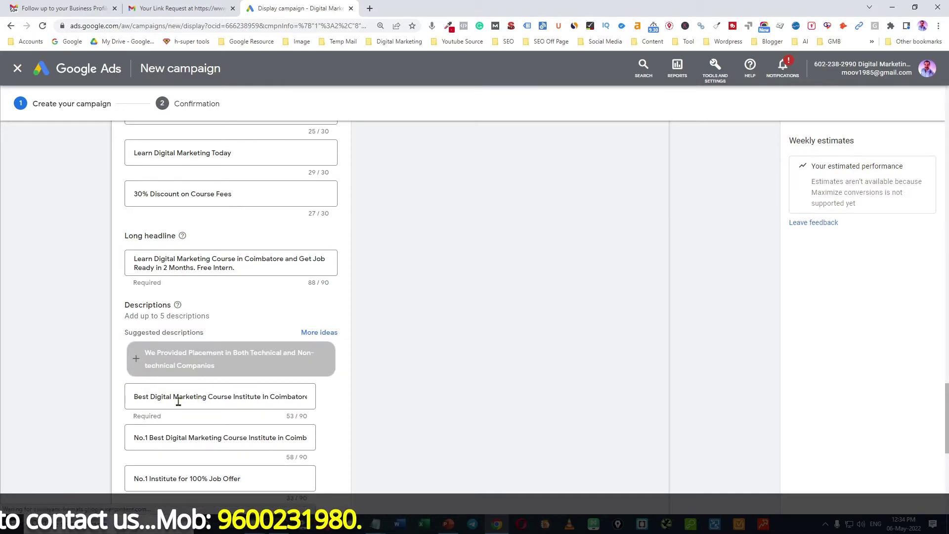
left_click(140, 363)
Step: Copy "Digital Marketing Coimbatore" from the ad copy file into the ad's fifth description
scroll(196, 362, "down", 3)
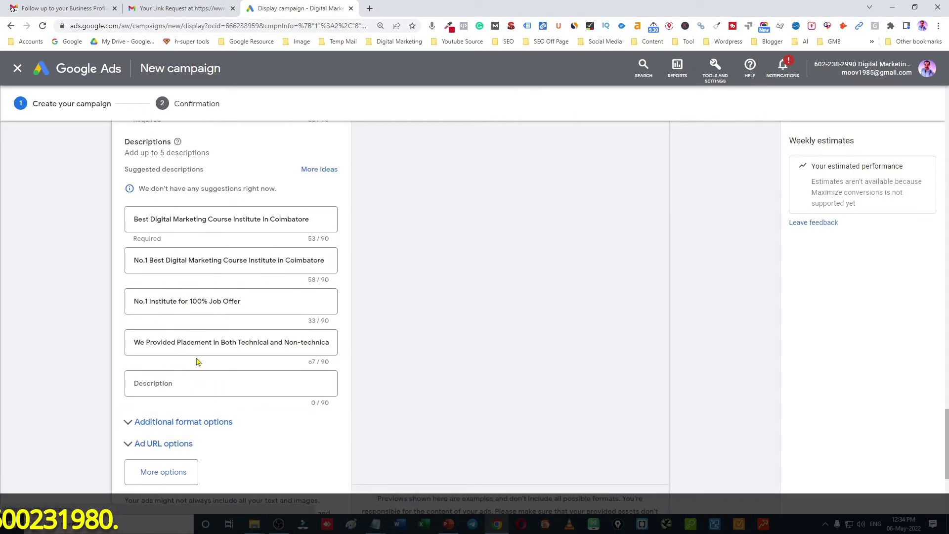
left_click(179, 385)
key("alt+Tab")
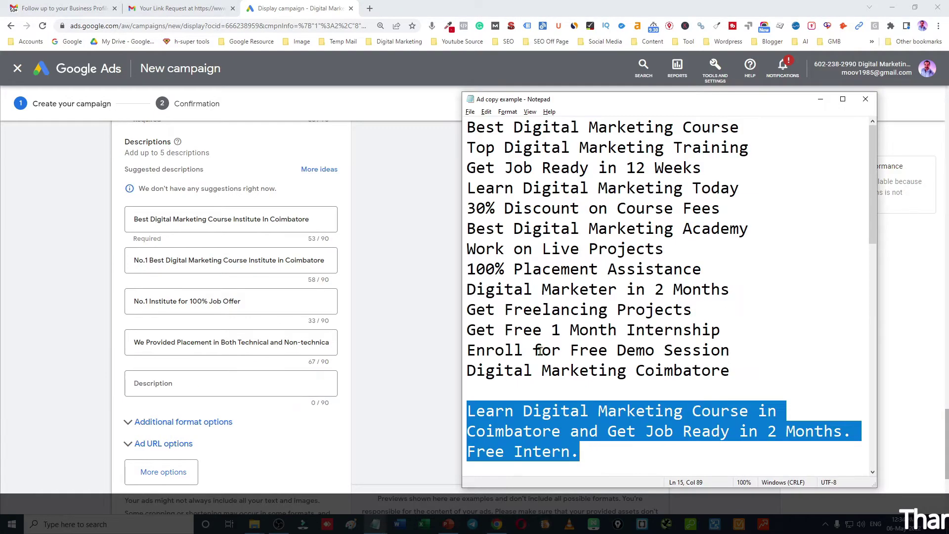
left_click_drag(736, 371, 443, 371)
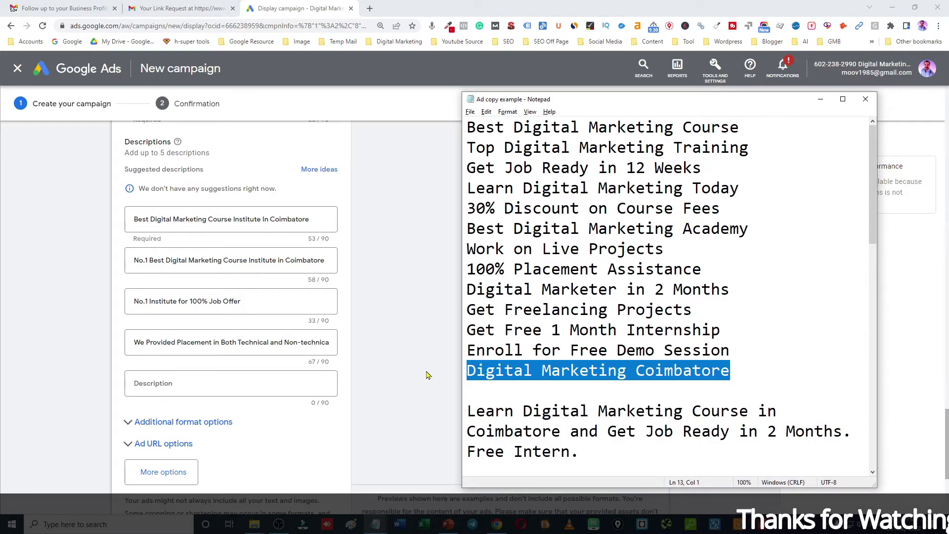
left_click(428, 375)
left_click(163, 385)
key("ctrl+v")
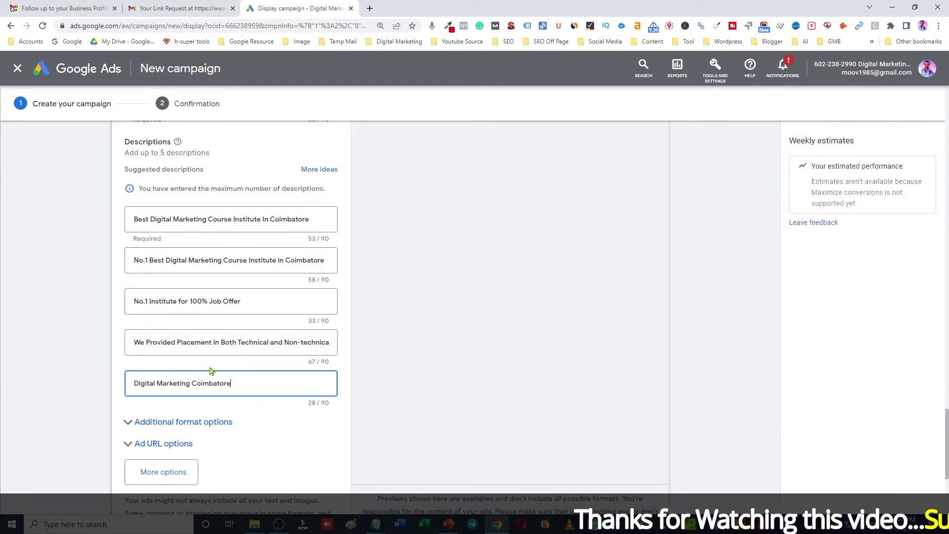
Step: Review the ad preview for websites and apps in the desktop format
scroll(517, 350, "up", 8)
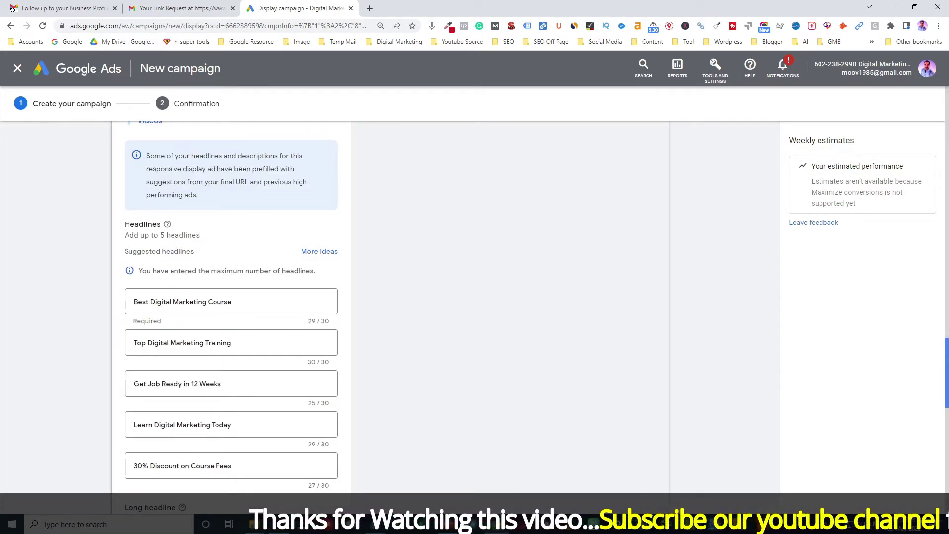
left_click_drag(945, 361, 946, 281)
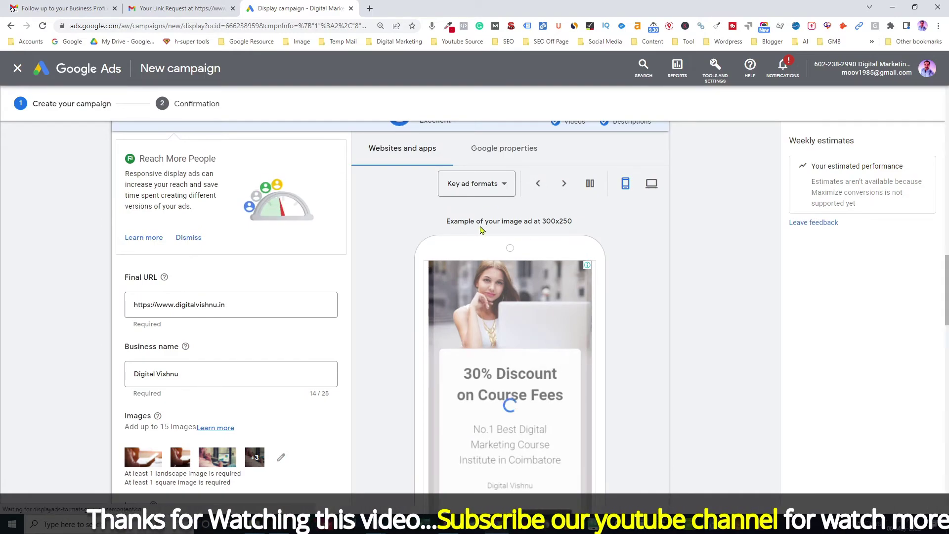
left_click(651, 184)
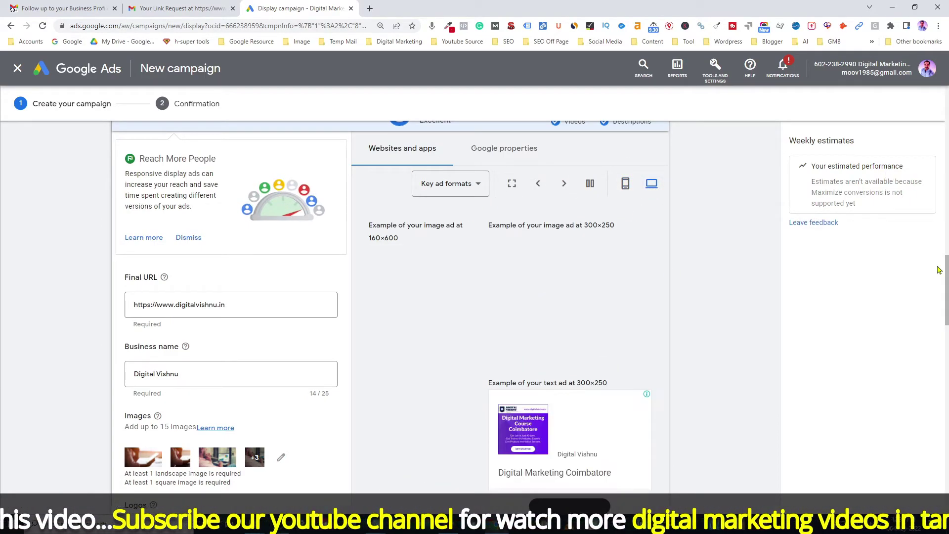
Step: Add the finished responsive display ad to the ad group and create the campaign
left_click_drag(945, 269, 946, 467)
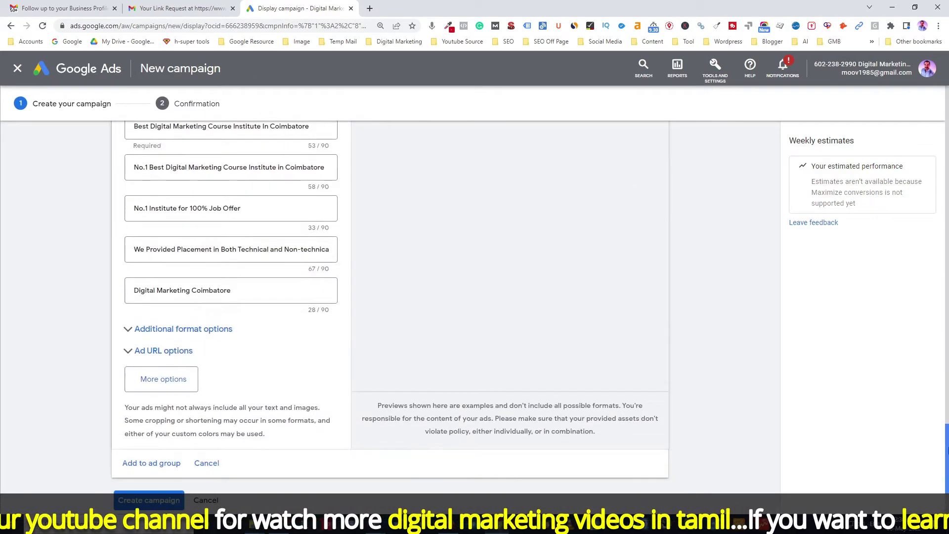
left_click(148, 465)
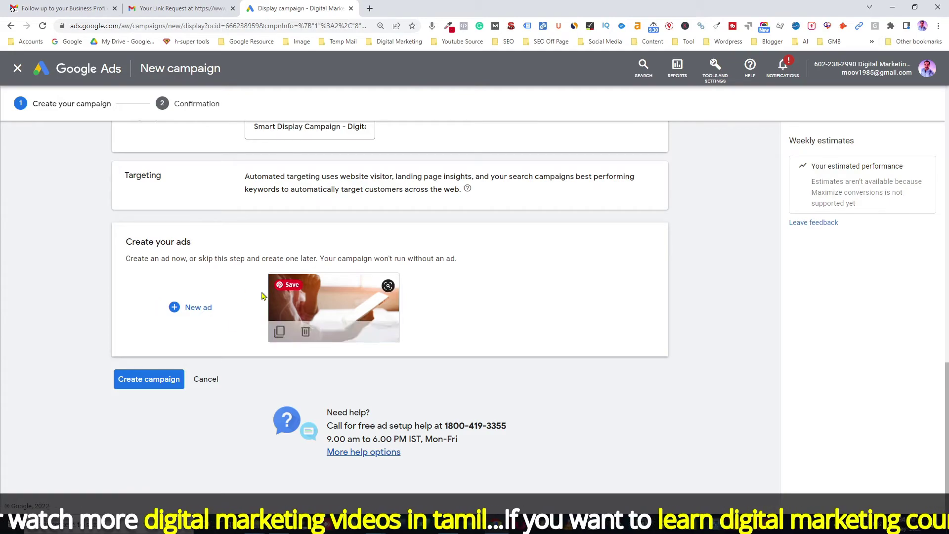
left_click(150, 384)
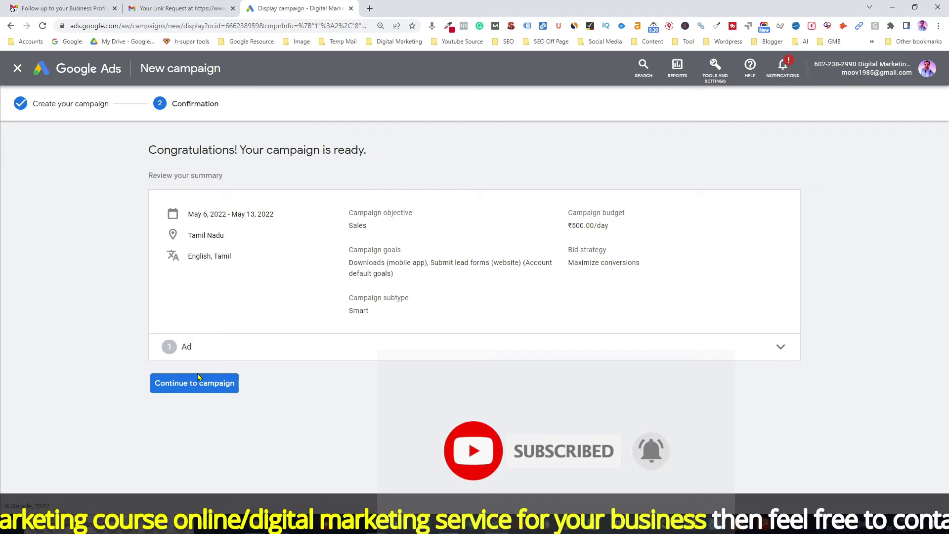
Step: Continue to the new campaign's "Smart Display Campaign - Digital Marketing" ad group and view the preview of its responsive display ad
left_click(220, 388)
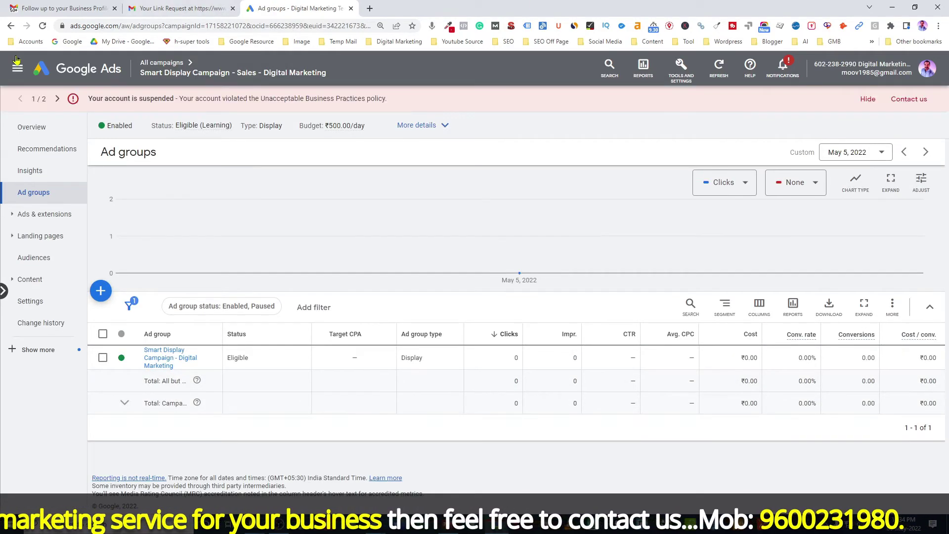
left_click(163, 361)
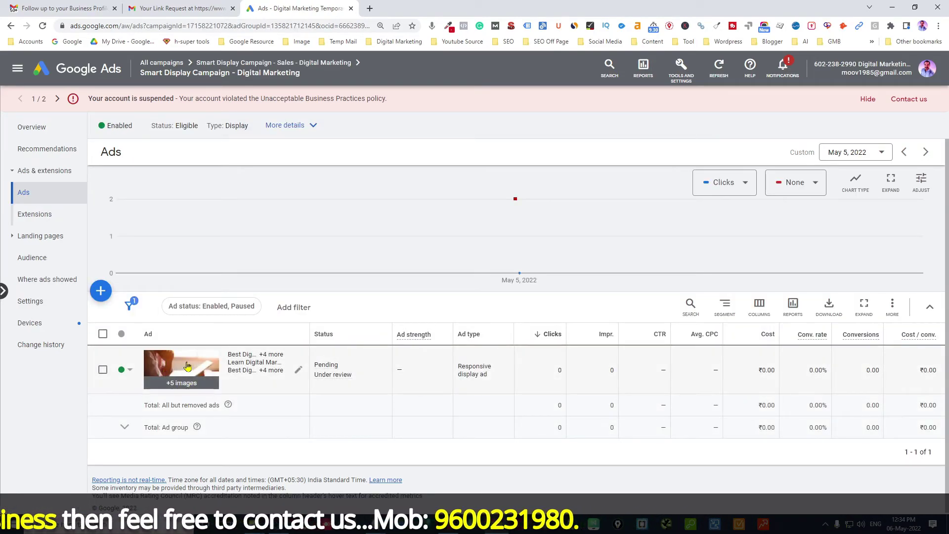
left_click(187, 366)
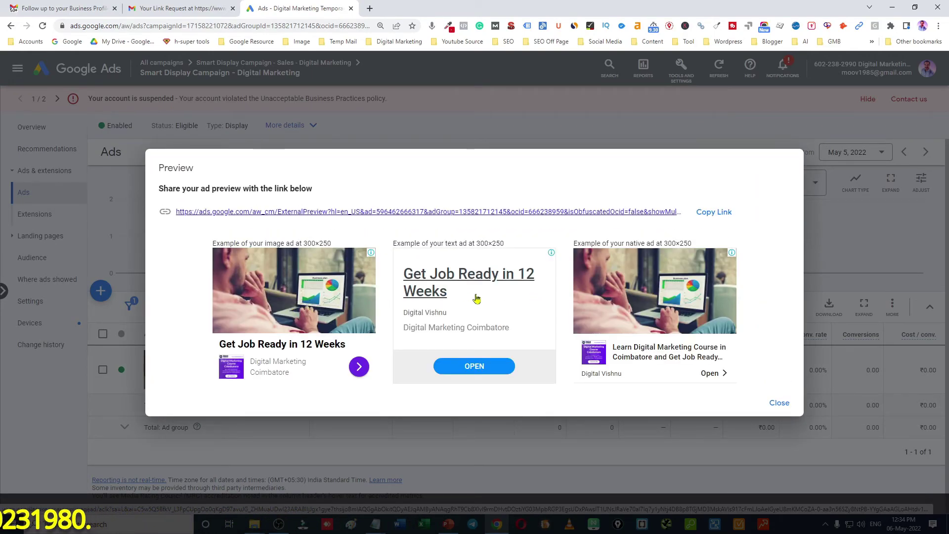
left_click(780, 403)
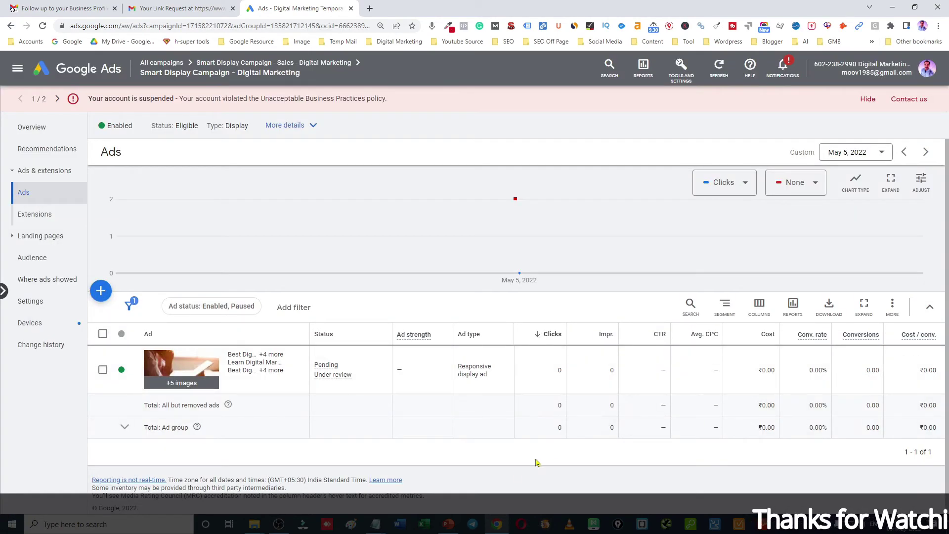